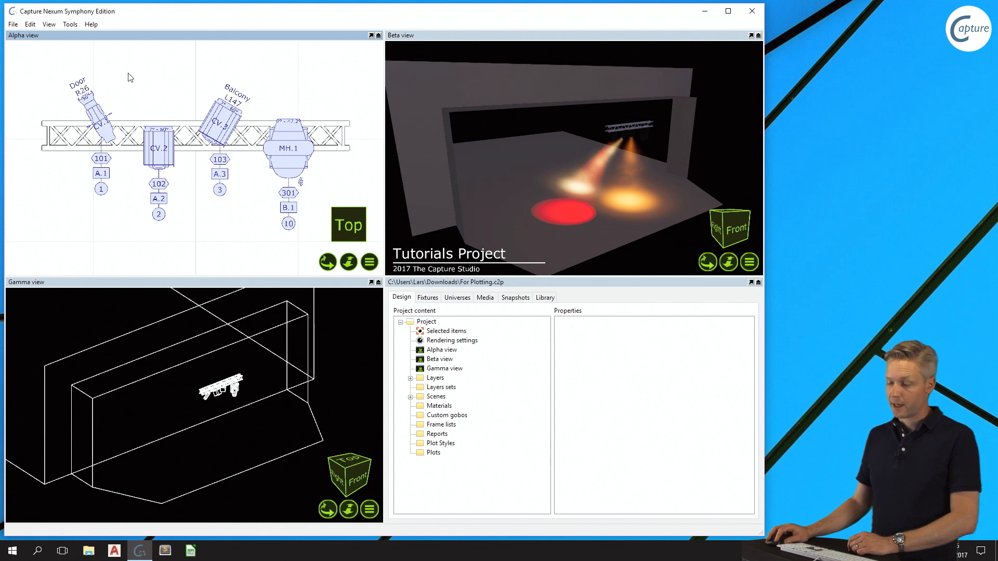
- Select only the annotations of fixture CV.2 and move them to the lower left of the fixture
click(108, 177)
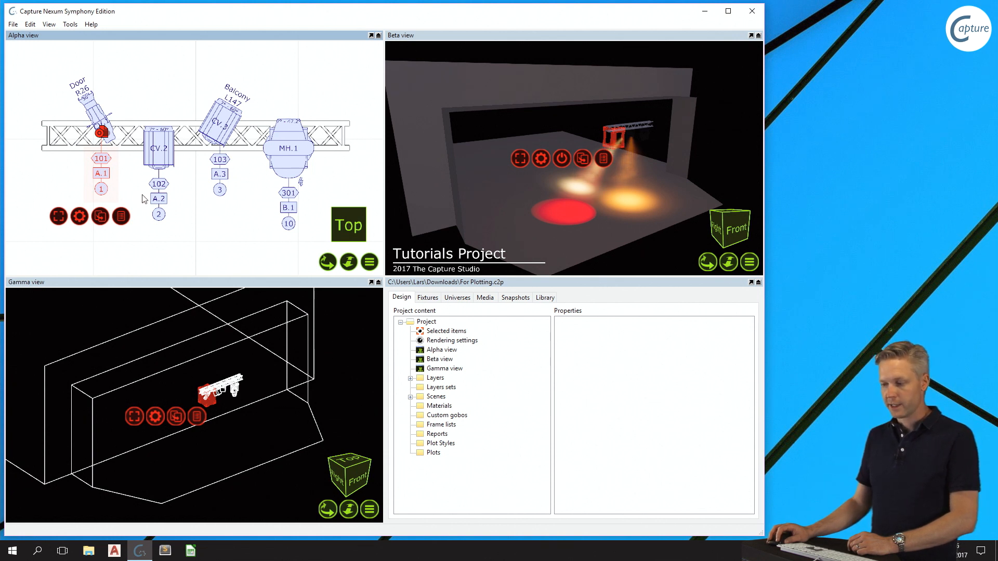
click(161, 201)
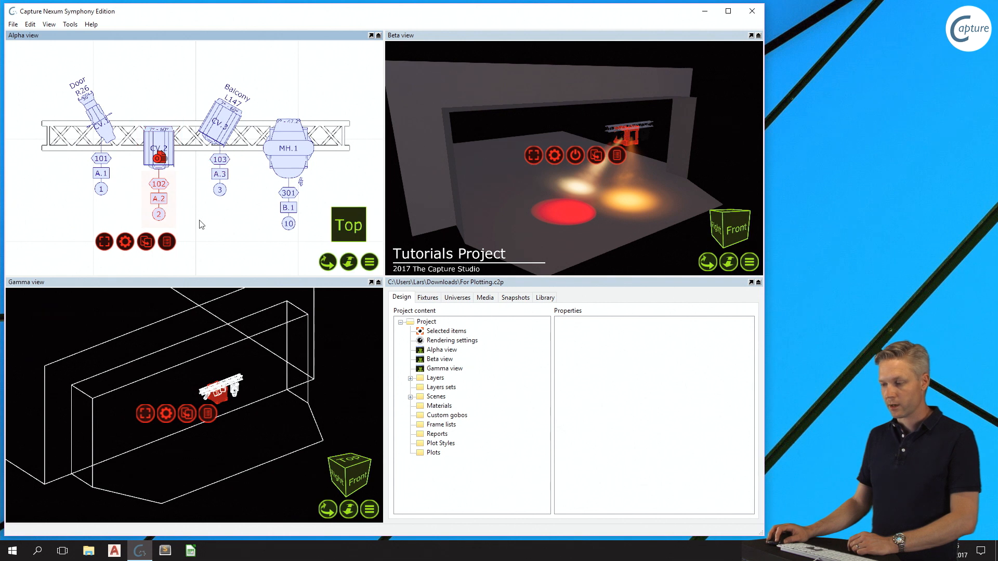
right_click(115, 242)
mouse_move(159, 257)
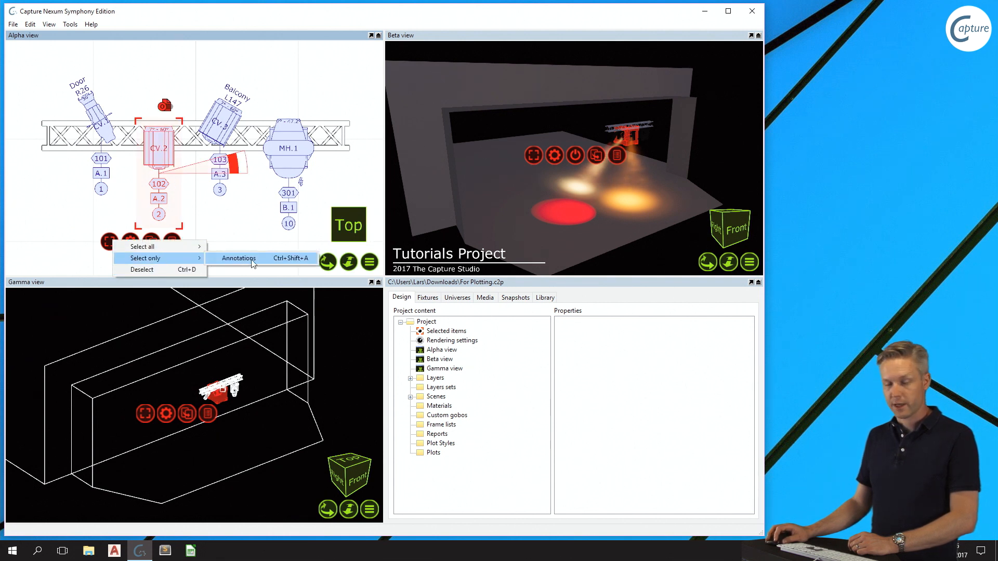
click(239, 258)
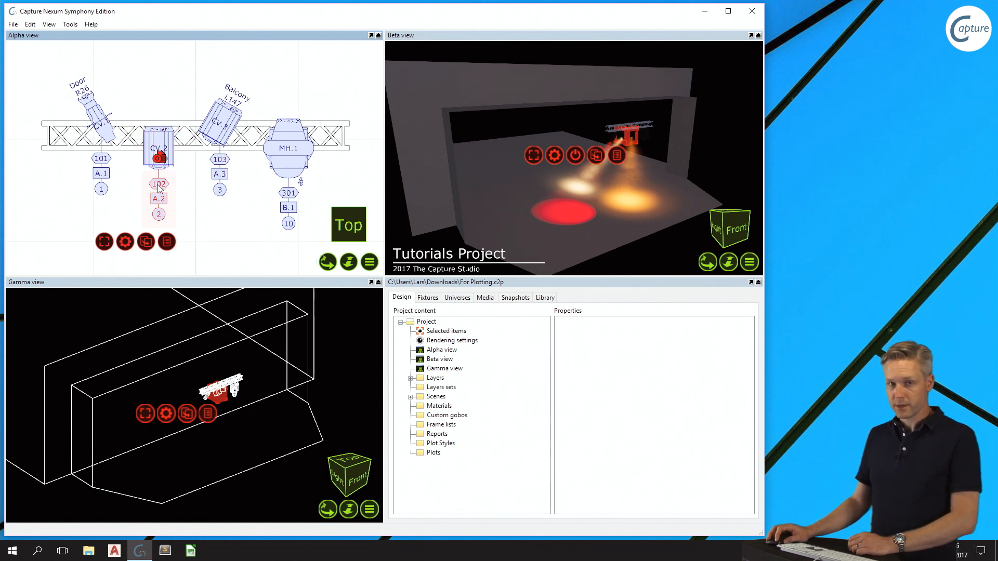
click(161, 158)
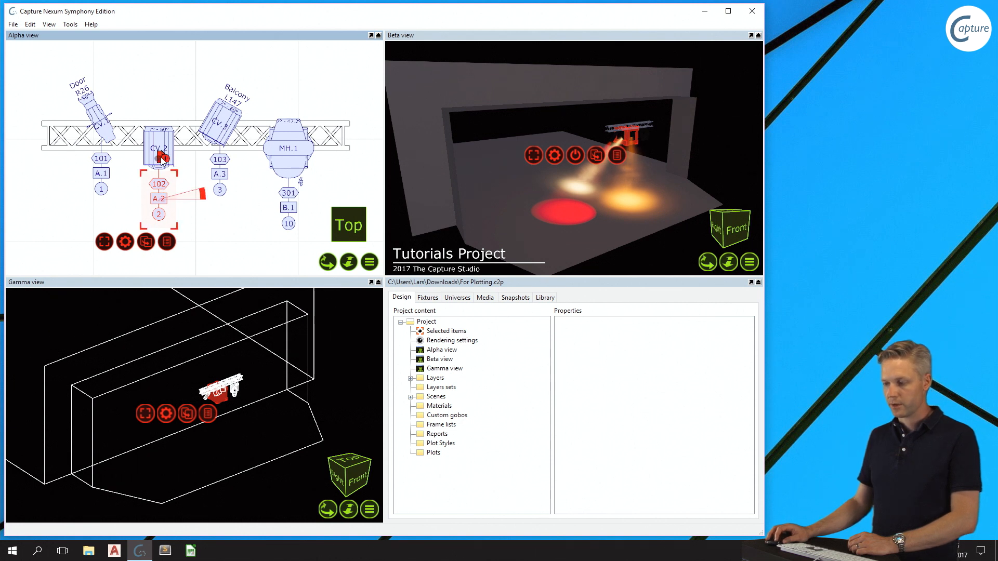
mouse_move(159, 213)
mouse_down()
mouse_move(136, 211)
mouse_move(174, 210)
mouse_move(180, 190)
mouse_move(181, 200)
mouse_up()
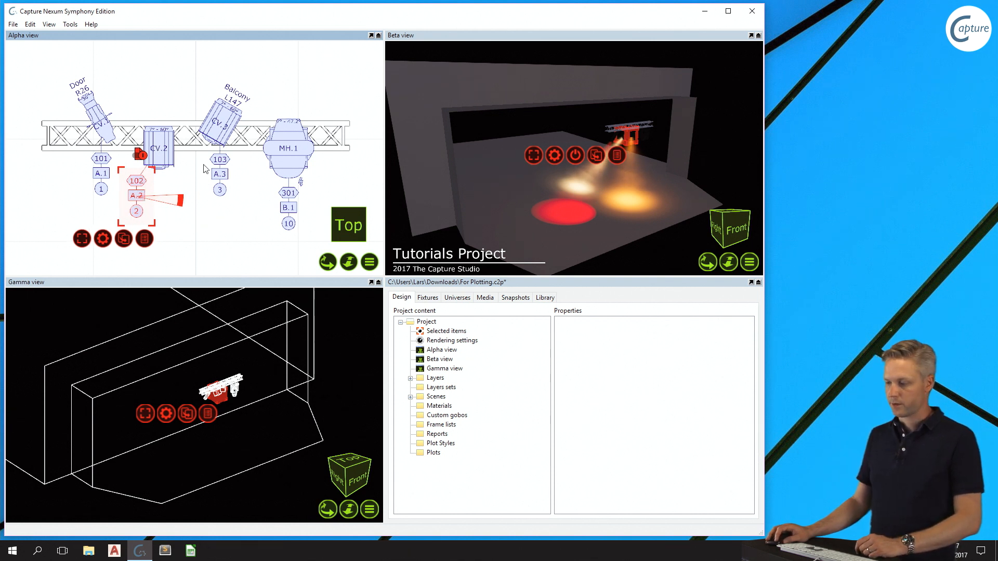
click(192, 185)
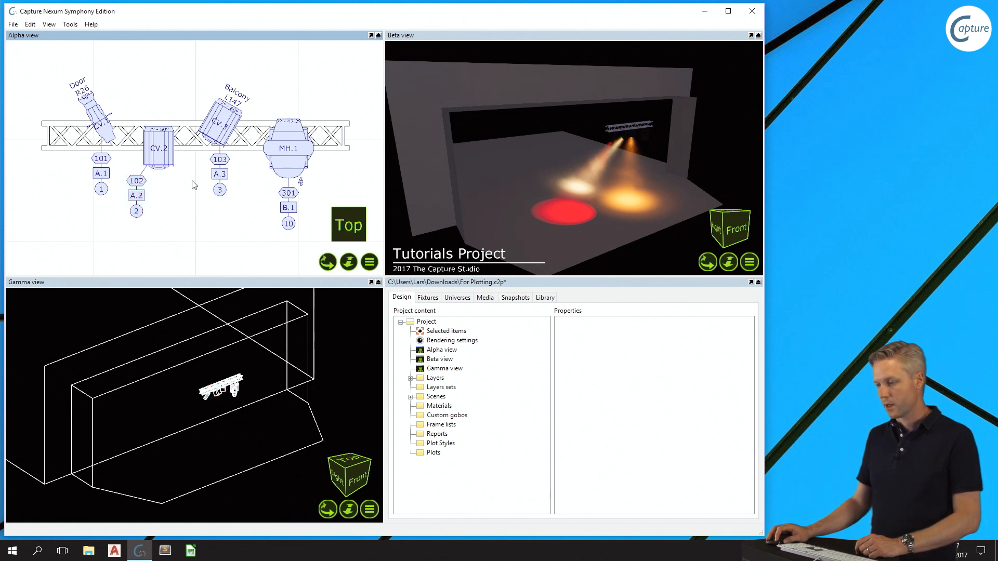
- Set the plot annotation of the truss to "Truss 1"
click(196, 152)
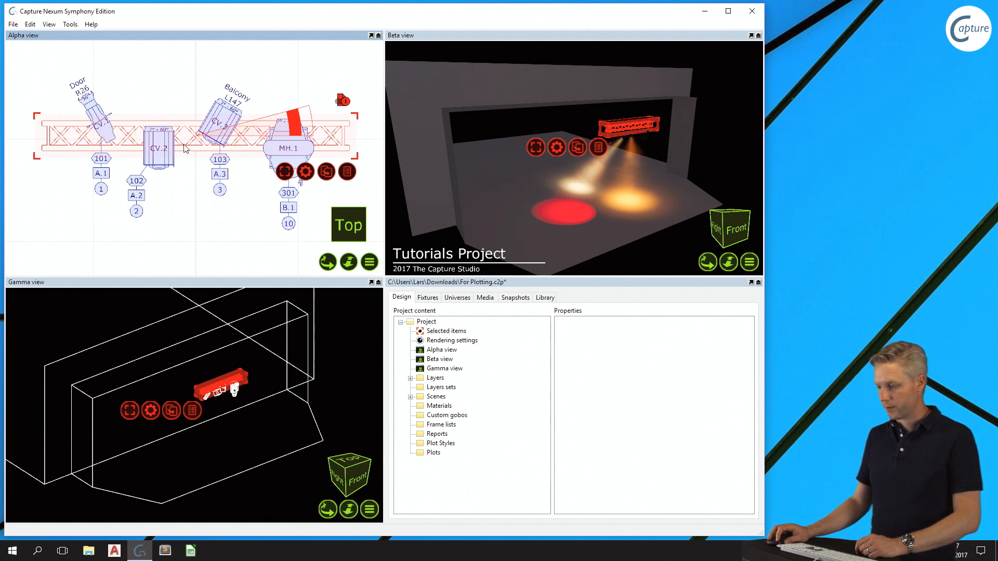
click(461, 334)
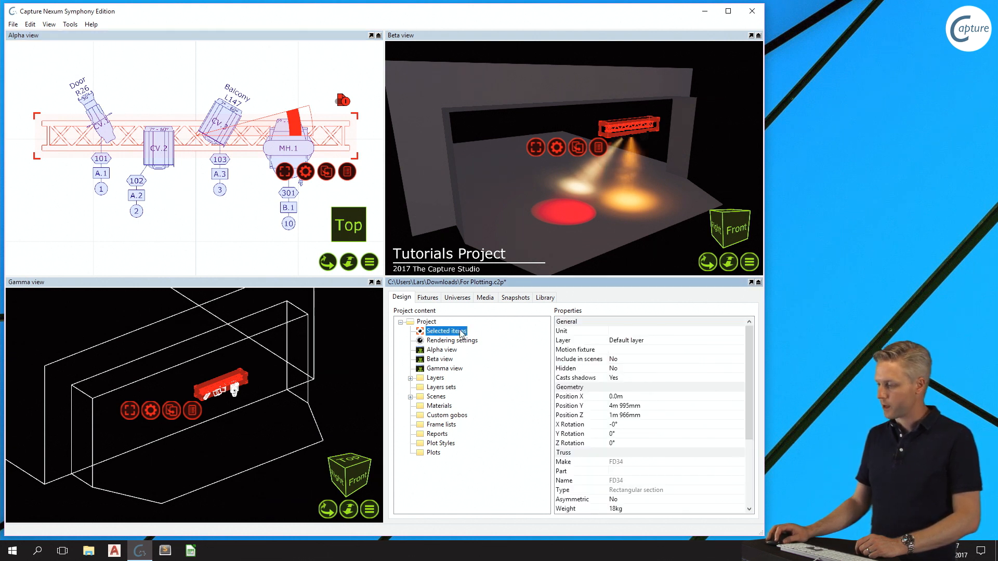
scroll(749, 369, down, 4)
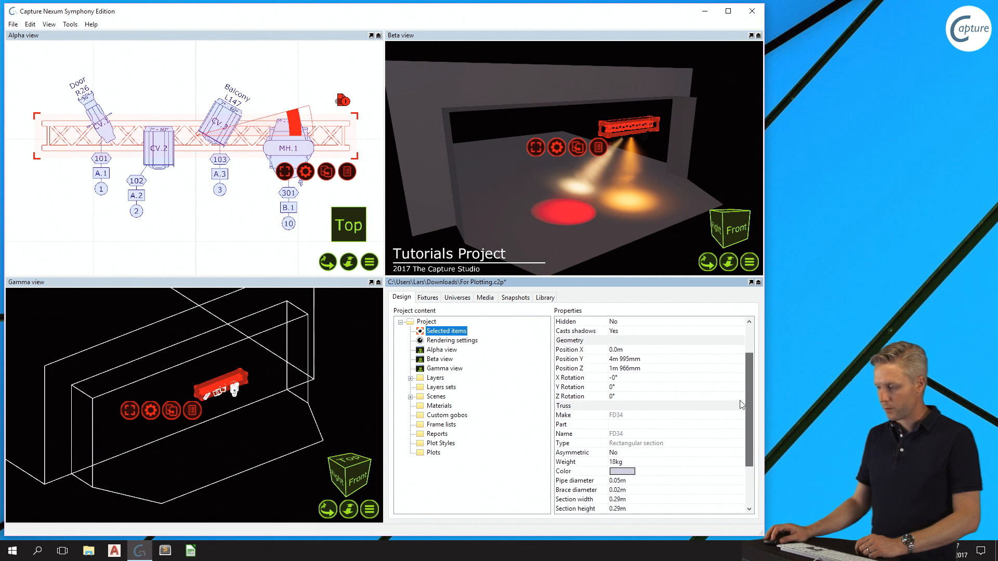
click(631, 491)
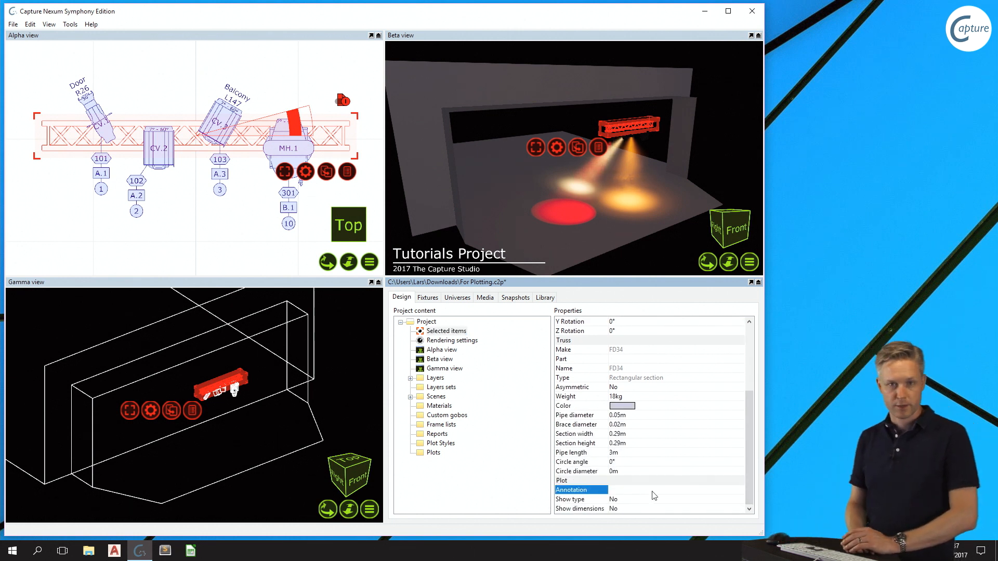
text(T)
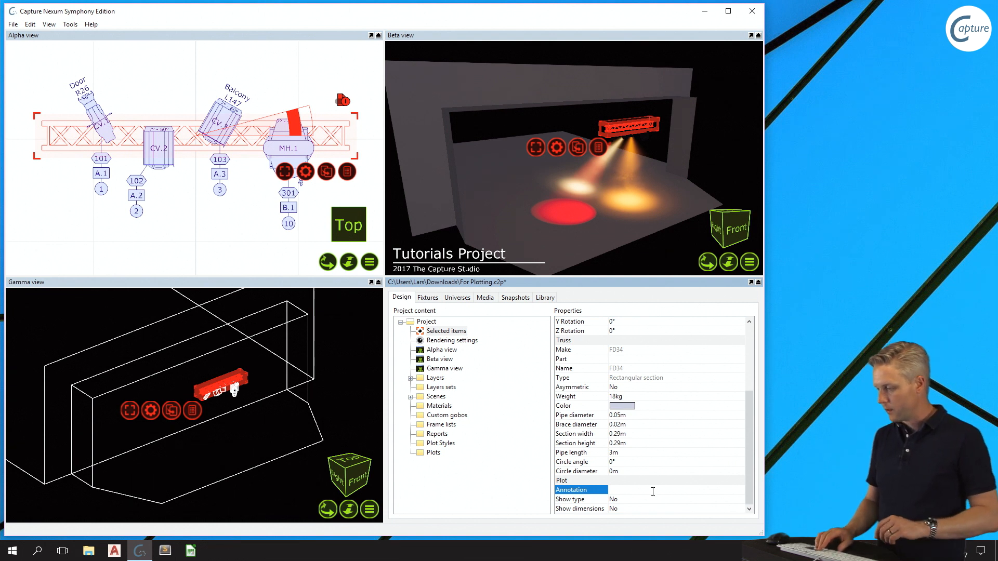
text(russ 1)
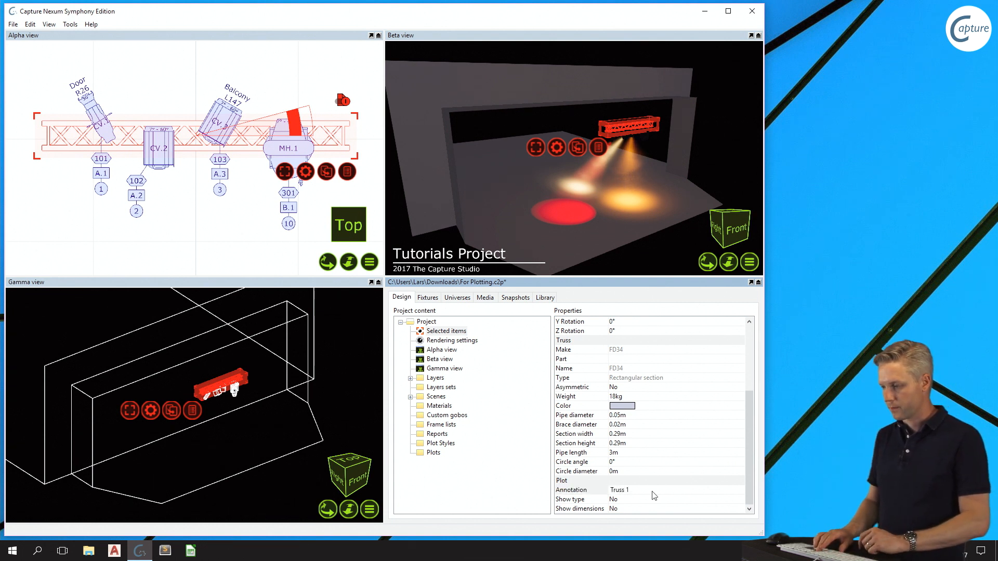
key(Return)
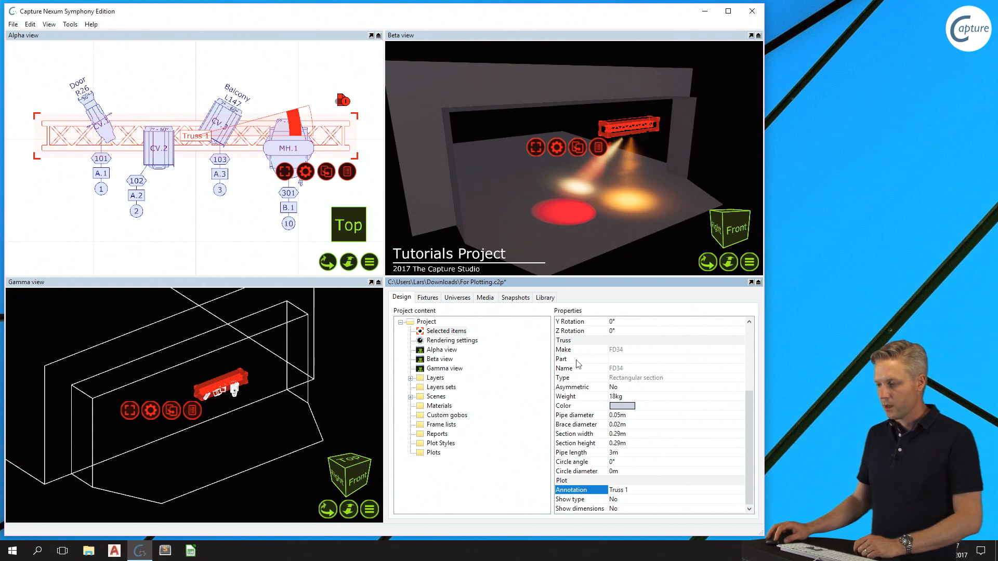
- Move the Truss 1 label from the middle of the truss to just above its right end
scroll(186, 139, up, 4)
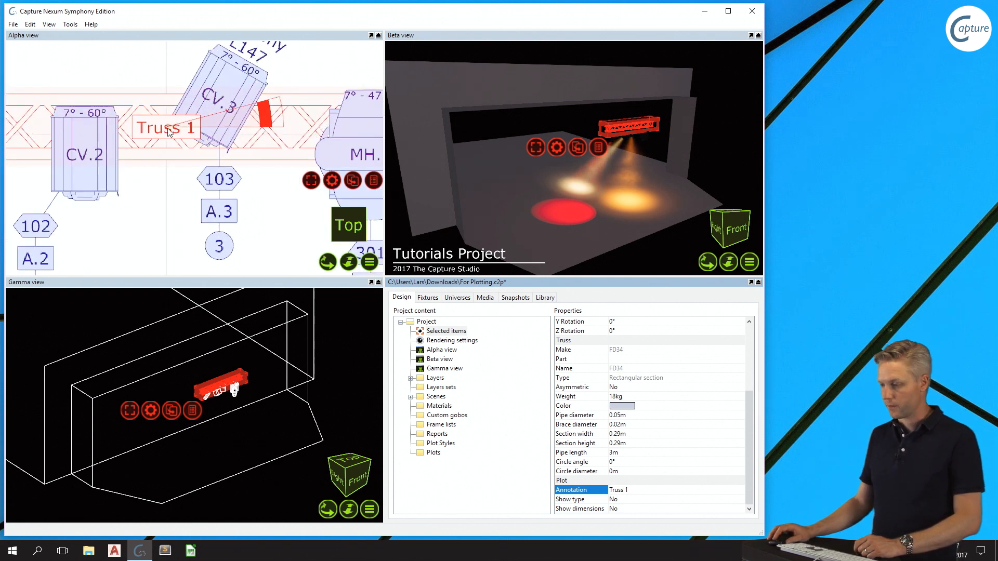
scroll(168, 131, down, 5)
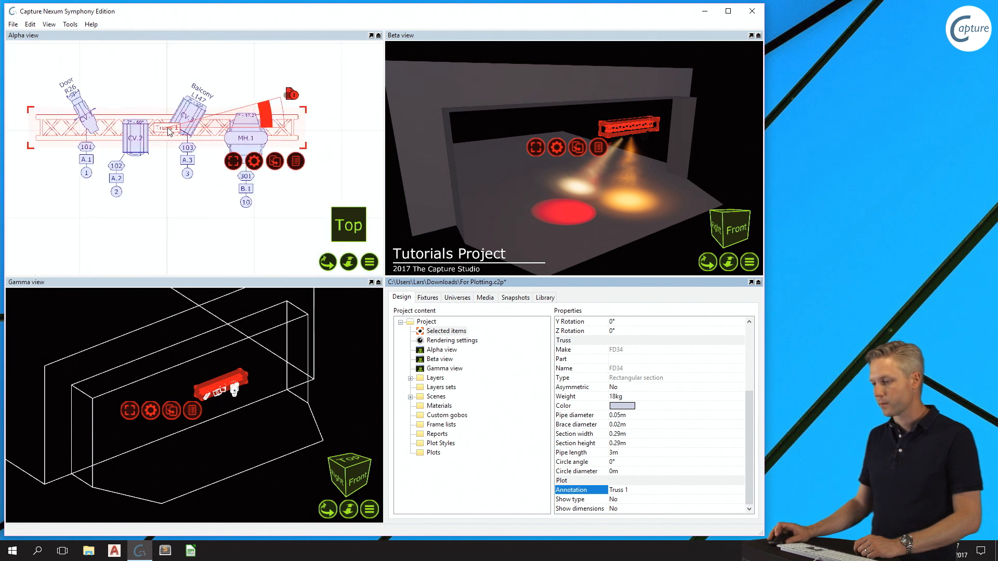
click(164, 129)
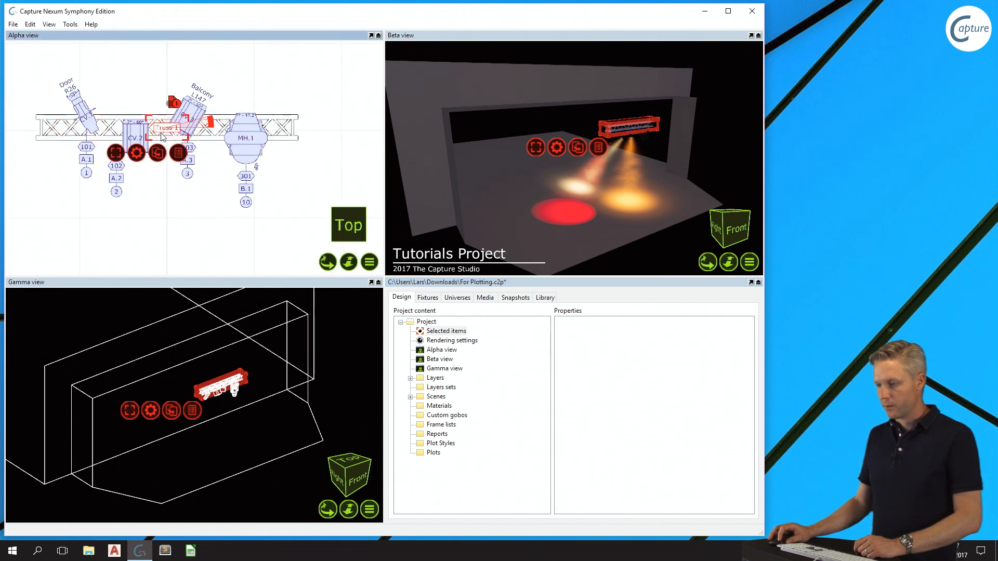
drag(162, 137, 281, 116)
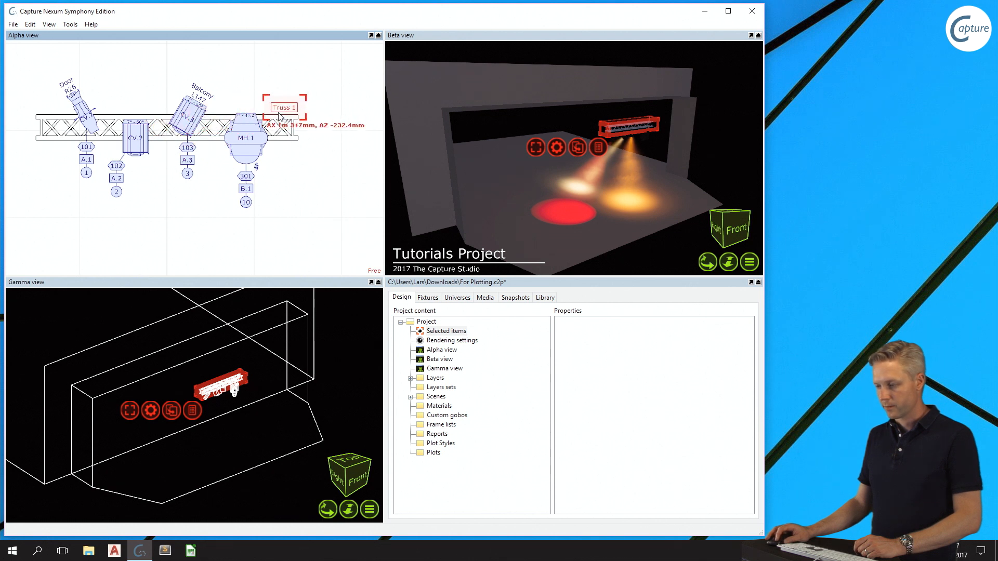
click(305, 179)
- Set Show type to Yes for the truss so its label includes the truss type
click(293, 139)
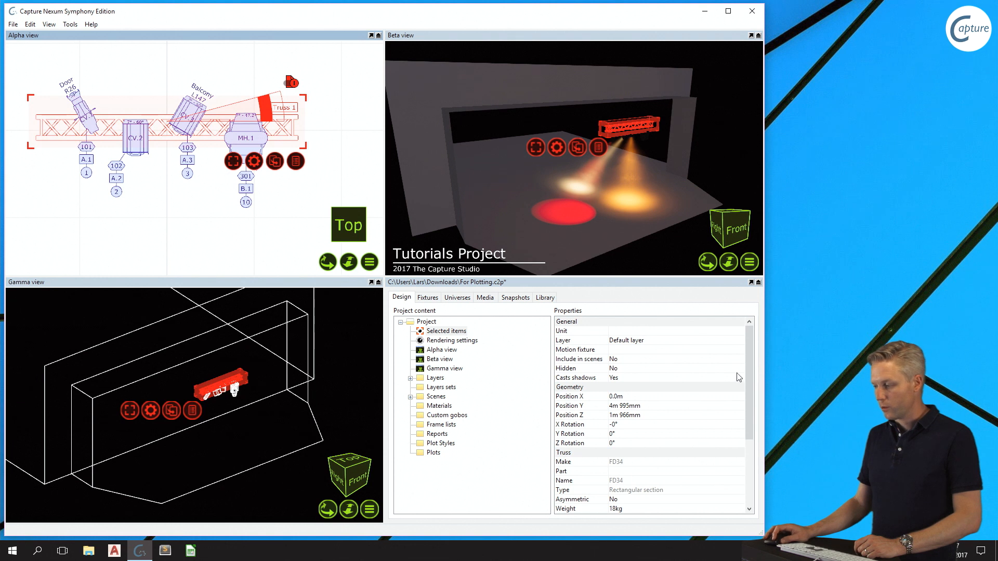
drag(749, 374, 764, 479)
click(686, 500)
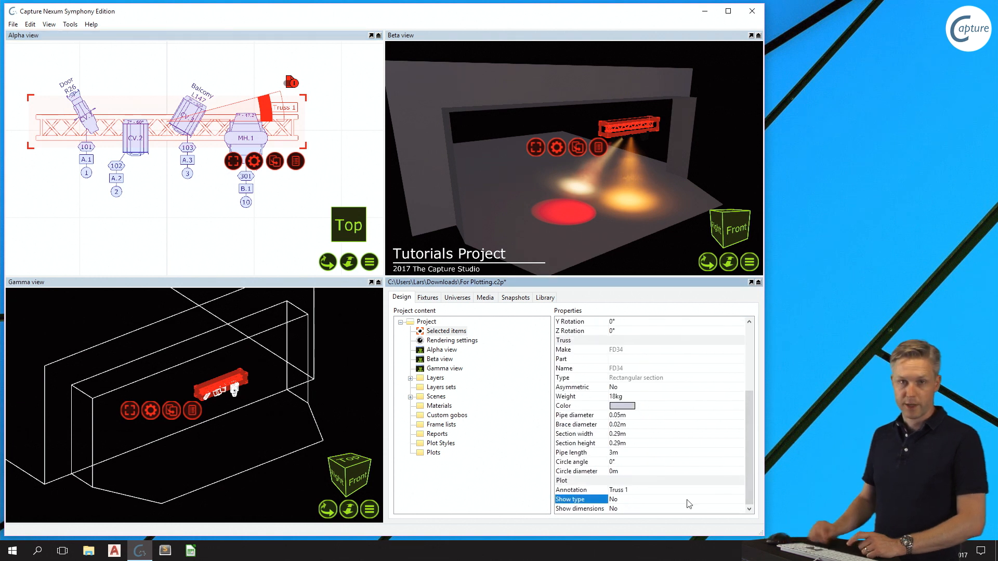
click(626, 500)
click(621, 508)
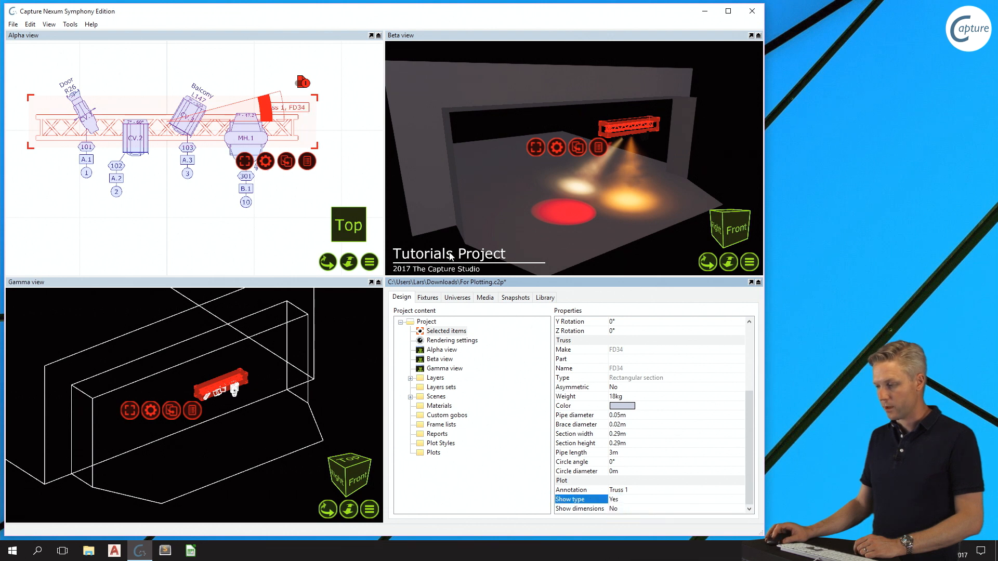
scroll(322, 111, up, 3)
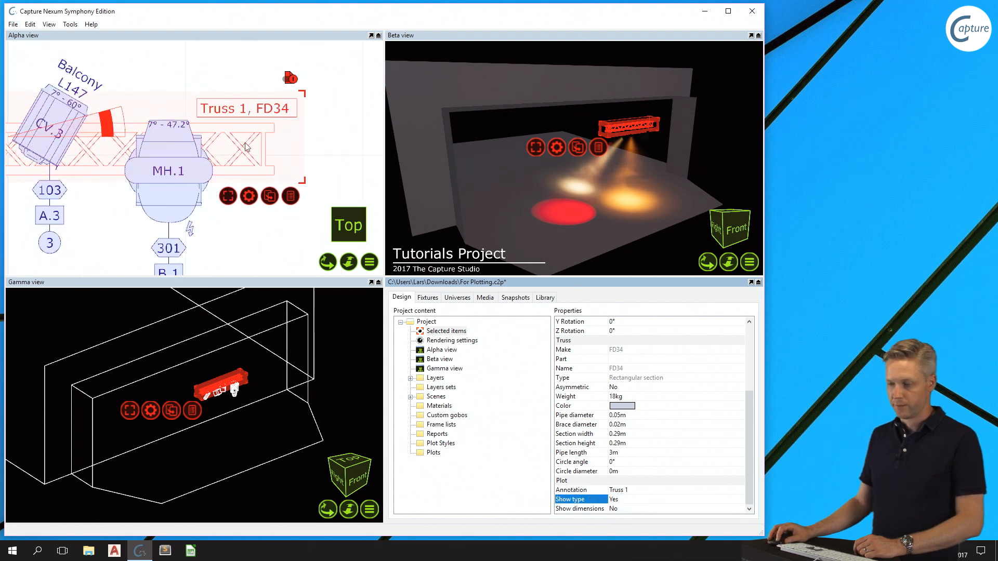
- Set Show dimensions to Yes for the truss and deselect it
click(628, 508)
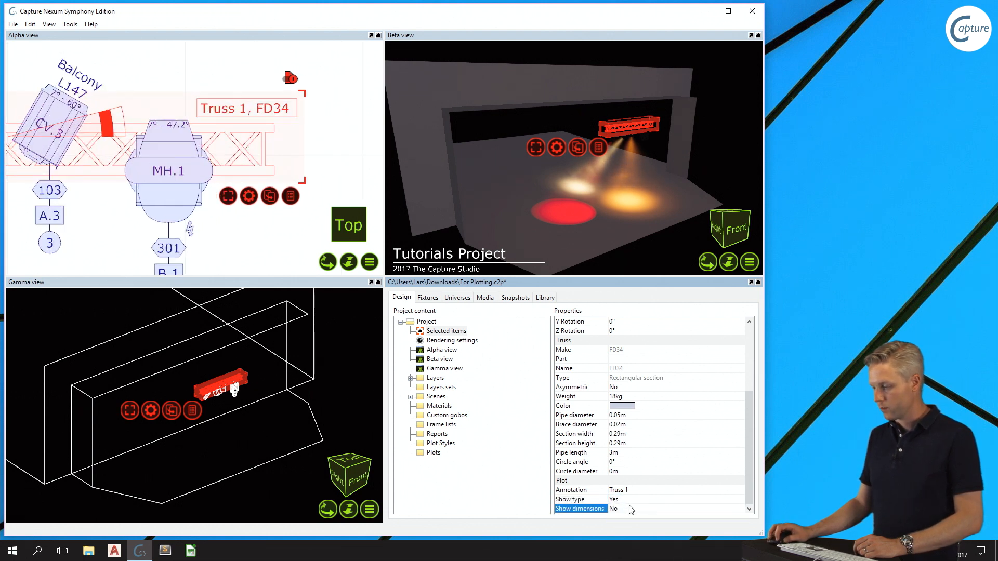
click(634, 517)
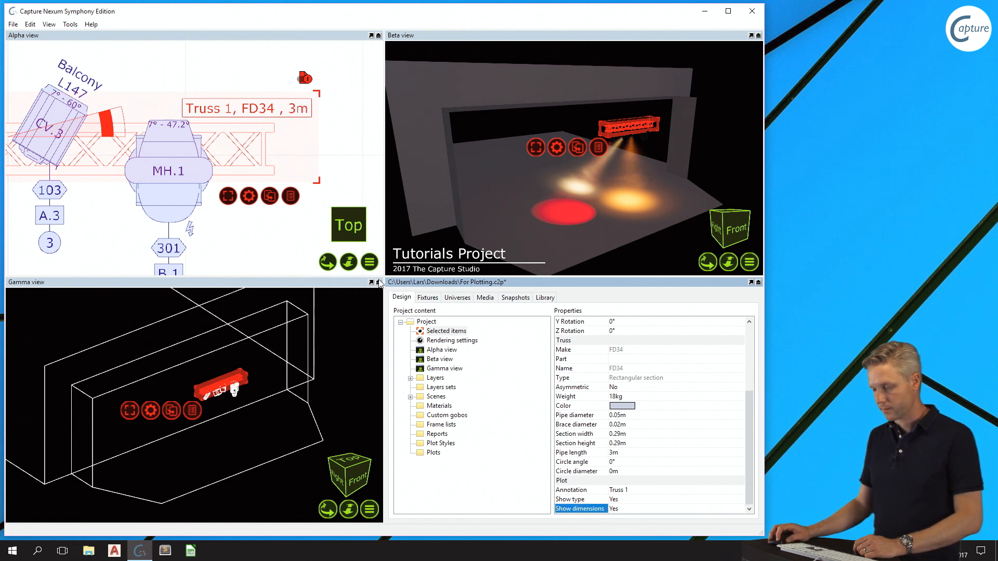
click(209, 72)
scroll(216, 83, down, 4)
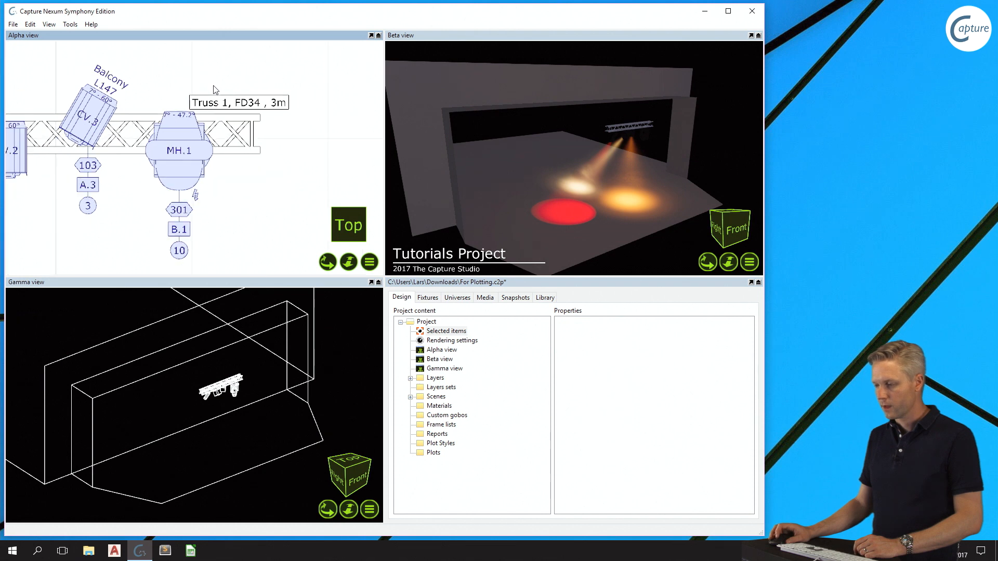
middle_drag(159, 97, 209, 104)
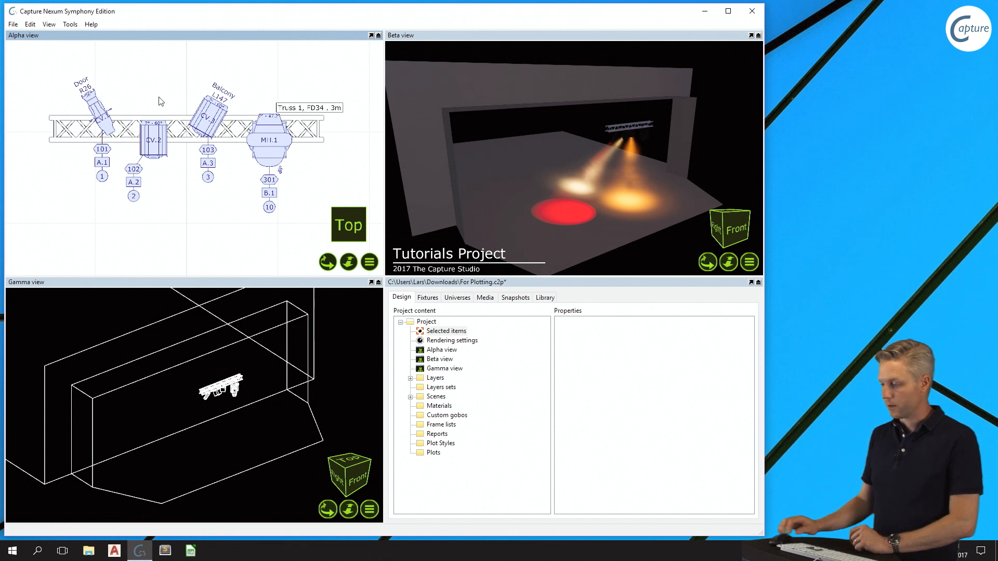
- Place the Warning symbol from the library's Symbols > Illustrations folder in the Alpha view, below the truss's left end
click(545, 297)
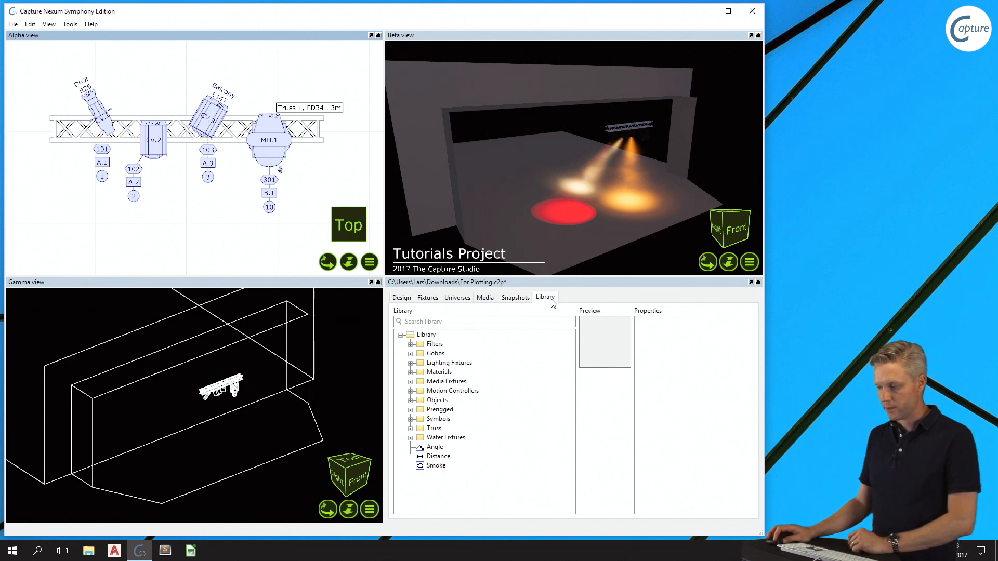
click(411, 418)
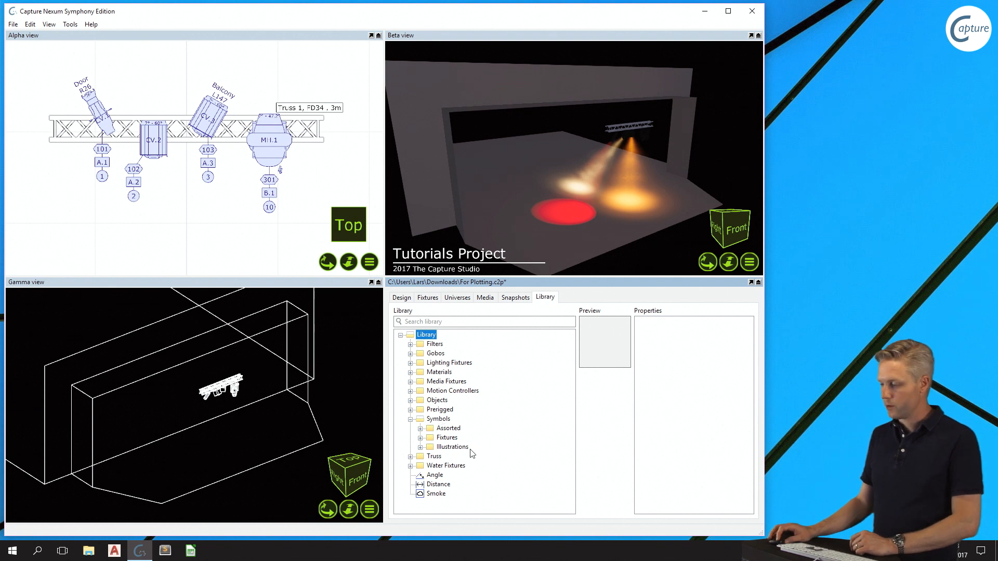
click(421, 448)
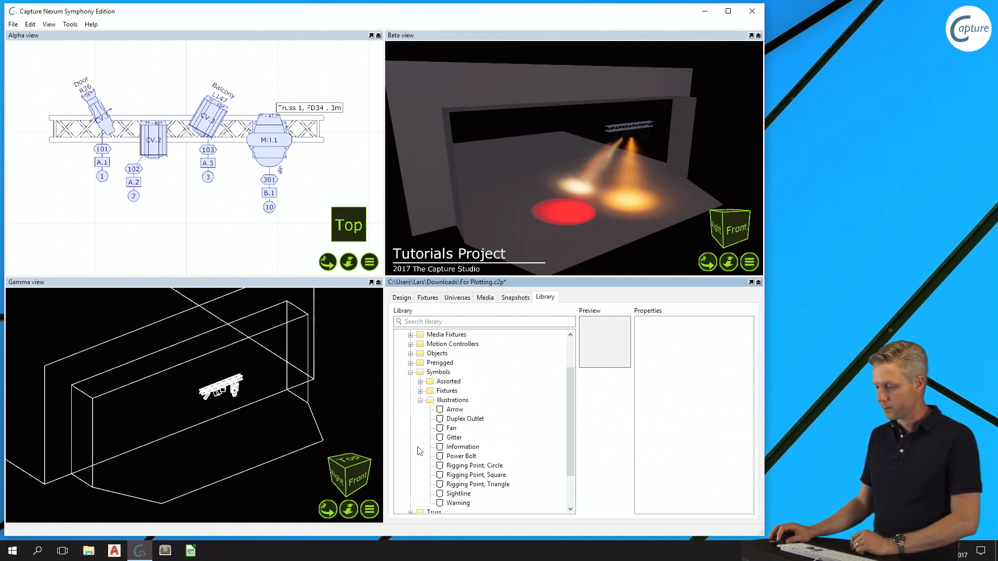
click(459, 503)
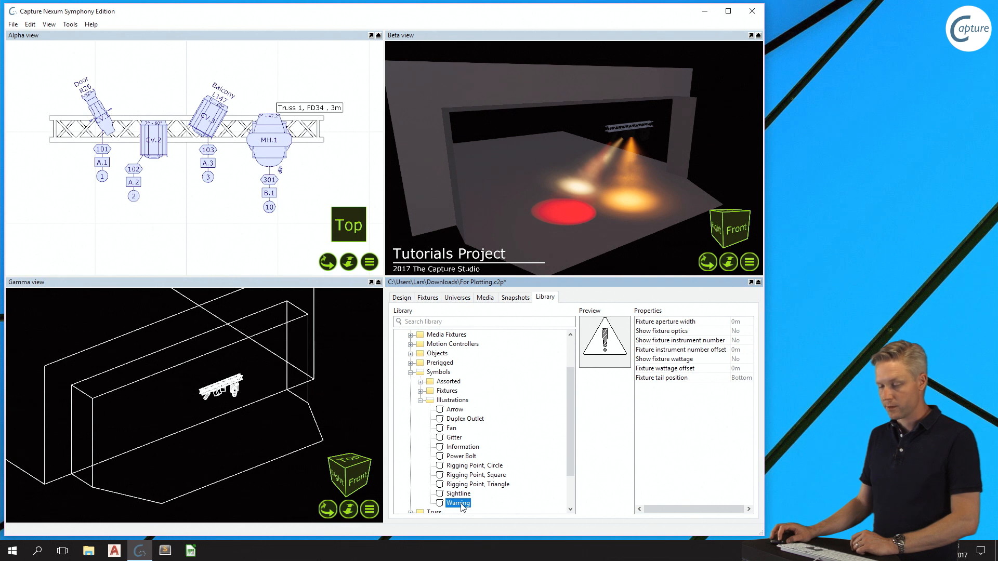
drag(461, 507, 433, 465)
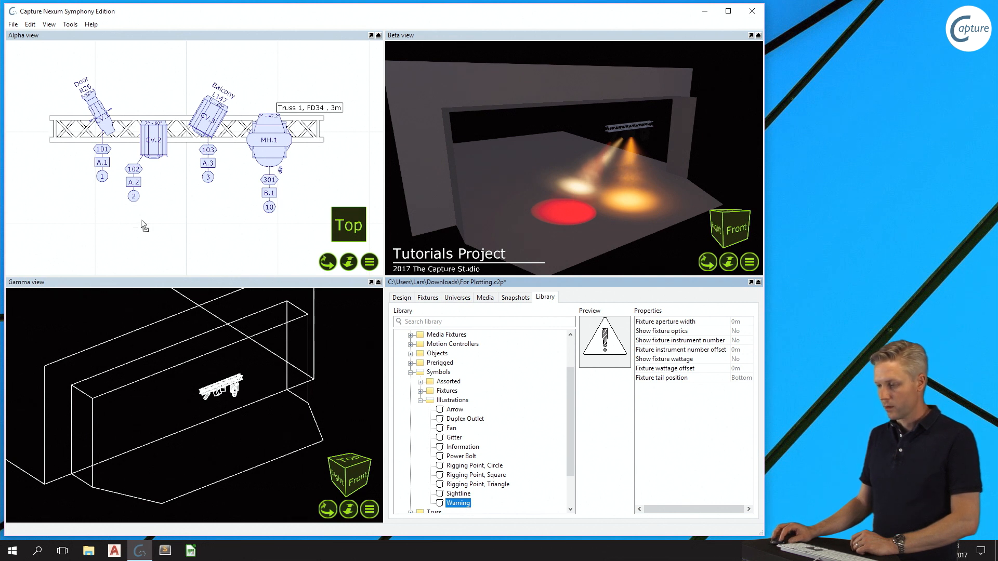
drag(63, 194, 63, 195)
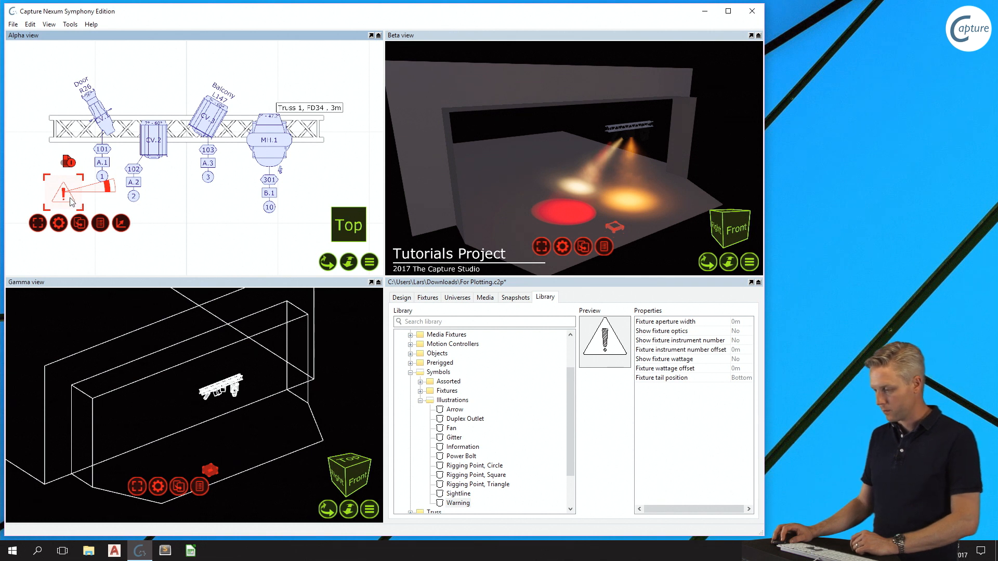
- Place a Rigging Point, Circle symbol above the truss's left end and select the Warning symbol
click(477, 466)
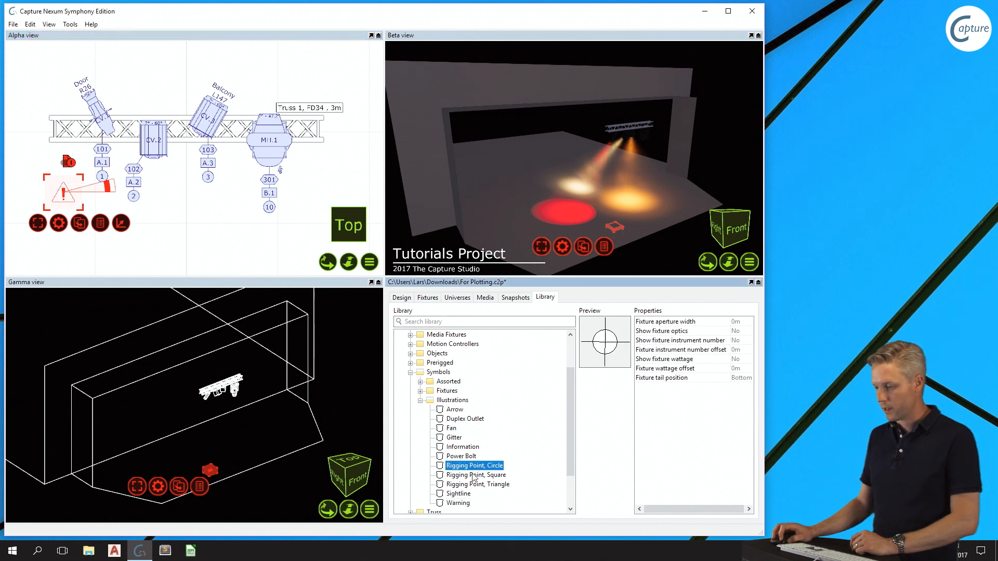
drag(464, 467, 64, 92)
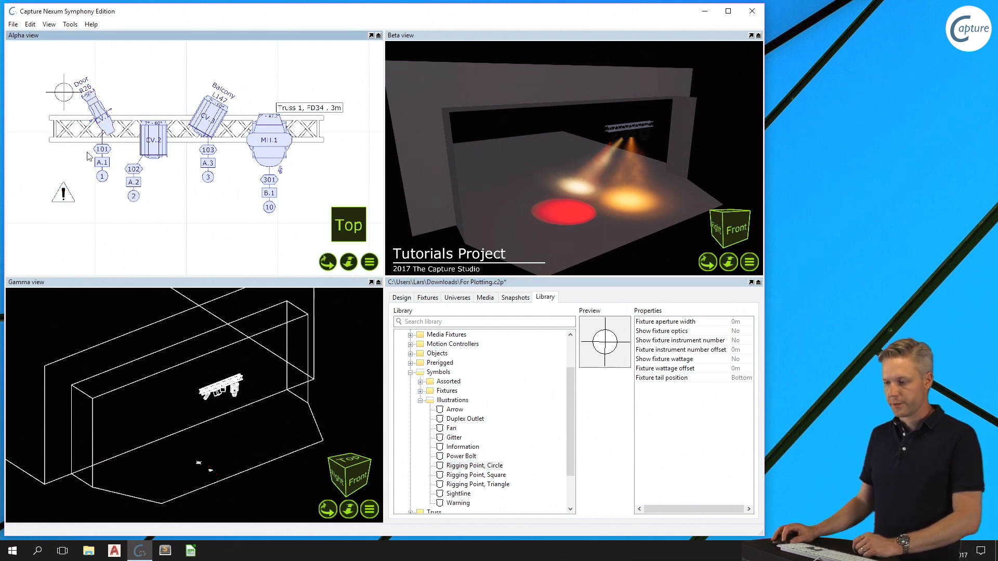
click(71, 197)
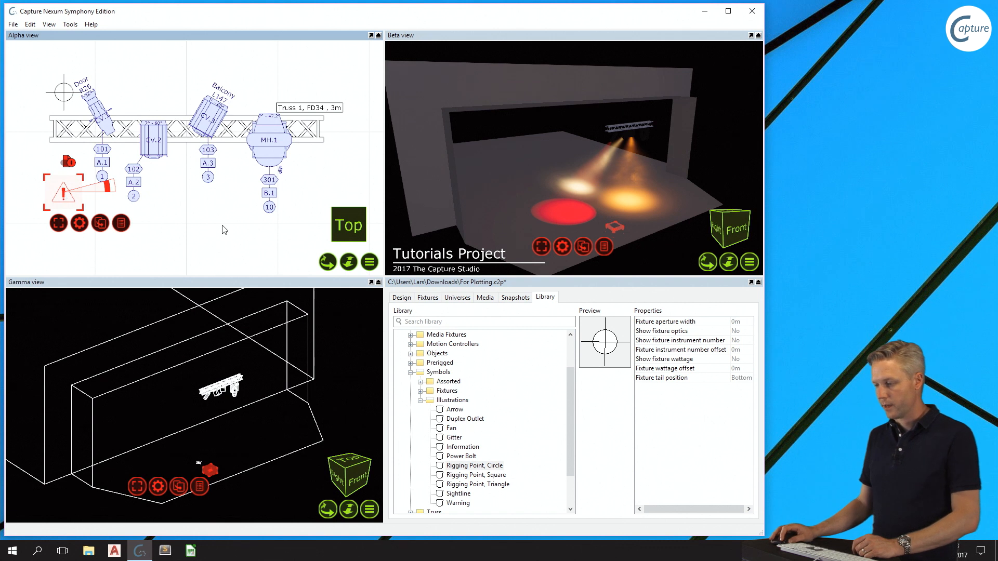
- Set the selected Warning symbol's annotation to "Heavy!"
click(398, 298)
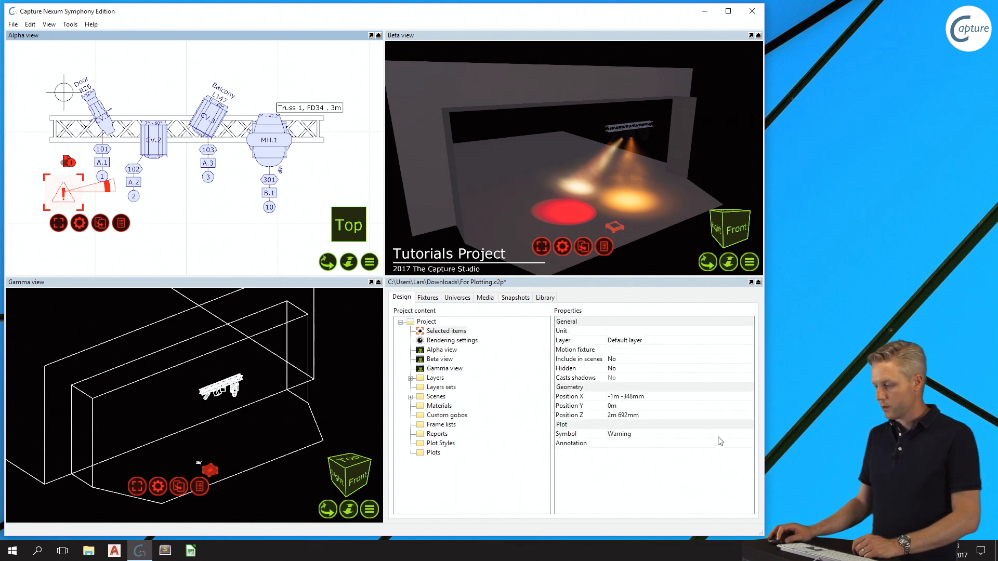
click(659, 444)
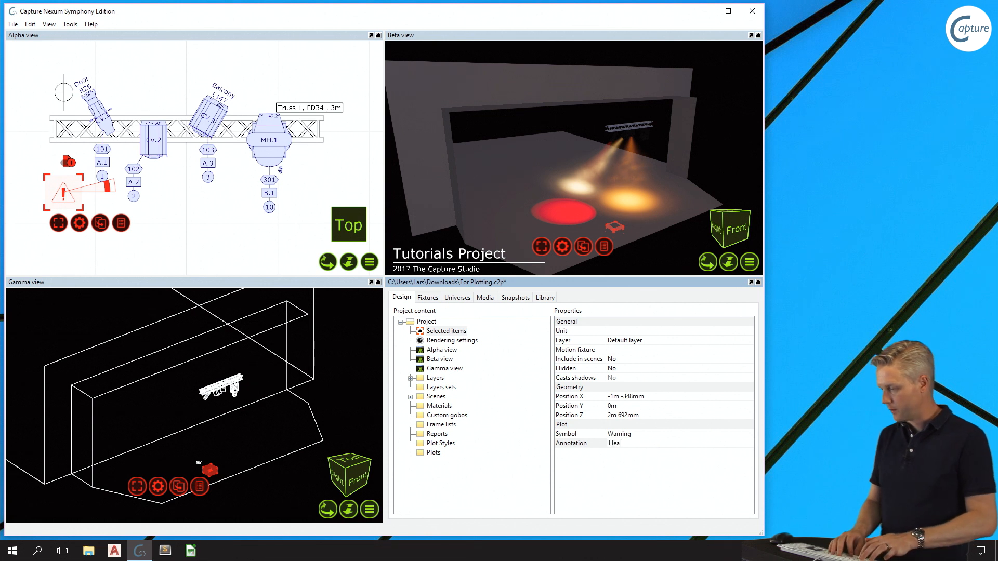
key(Return)
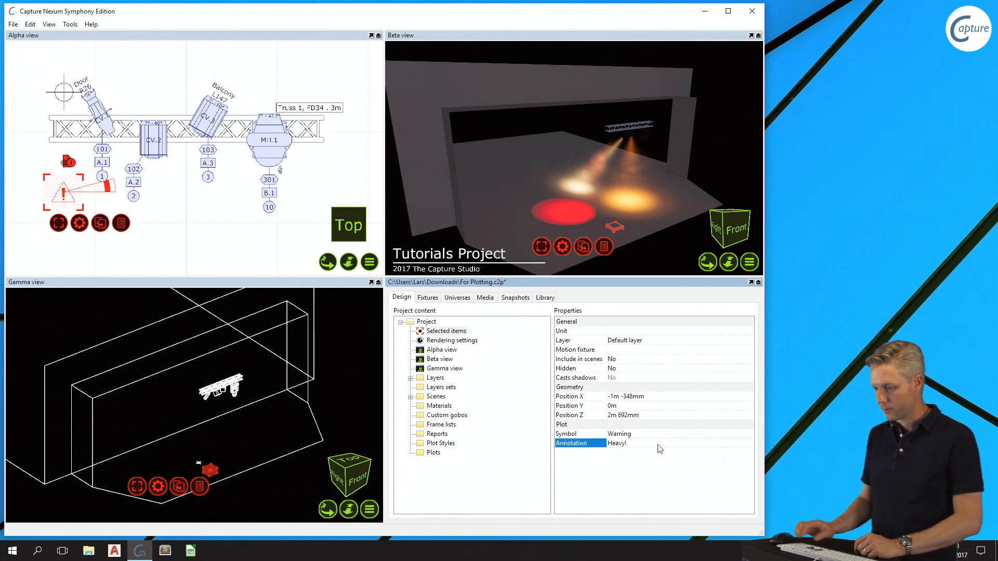
- Move the annotated Warning symbol from below the truss to just beyond the truss's right end
click(71, 200)
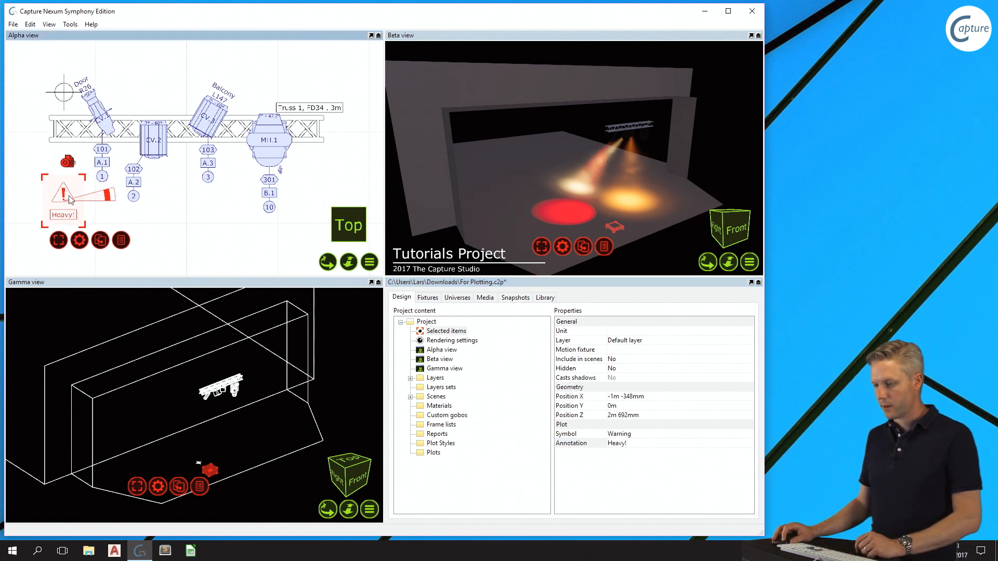
drag(61, 202, 360, 114)
scroll(360, 114, up, 2)
middle_drag(369, 139, 293, 140)
scroll(185, 139, down, 3)
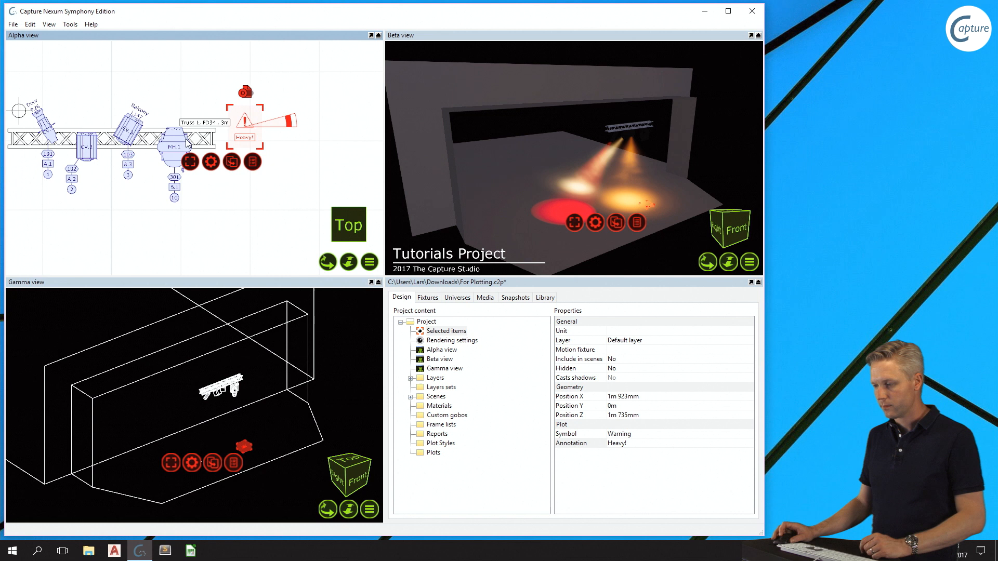
- Set the annotation of the Rigging Point, Circle symbol above the truss's left end to 12
middle_drag(83, 129, 136, 135)
click(69, 125)
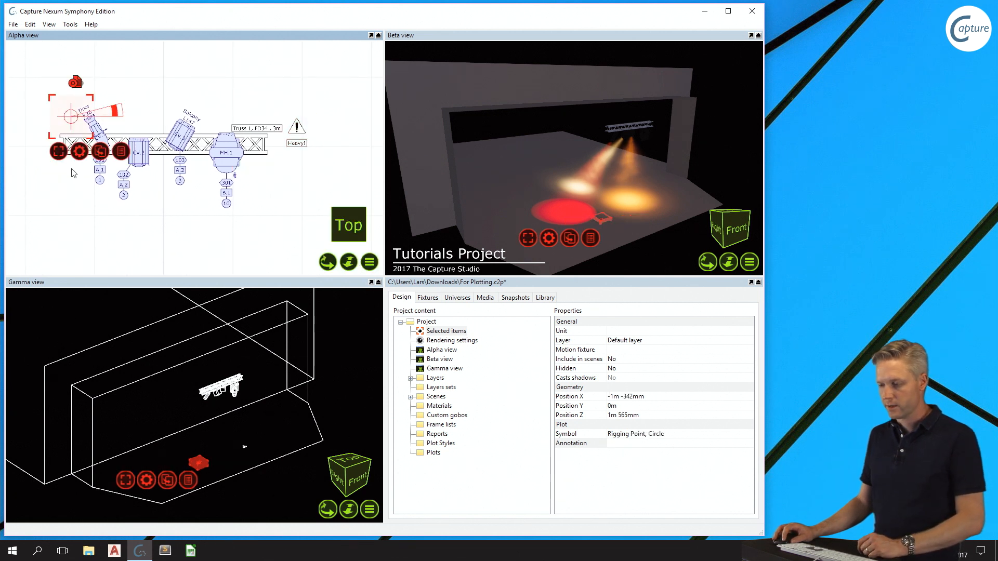
click(670, 447)
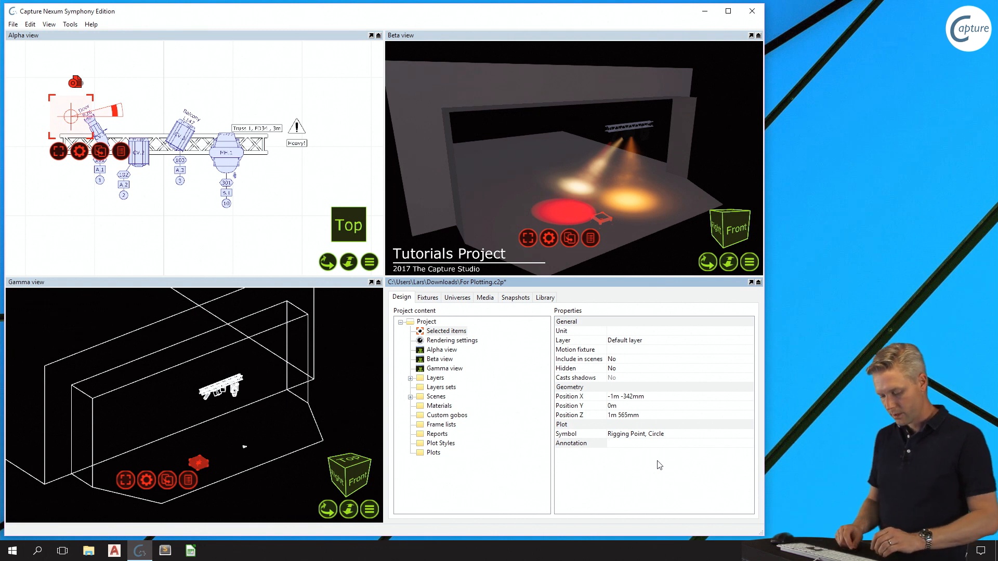
text(12)
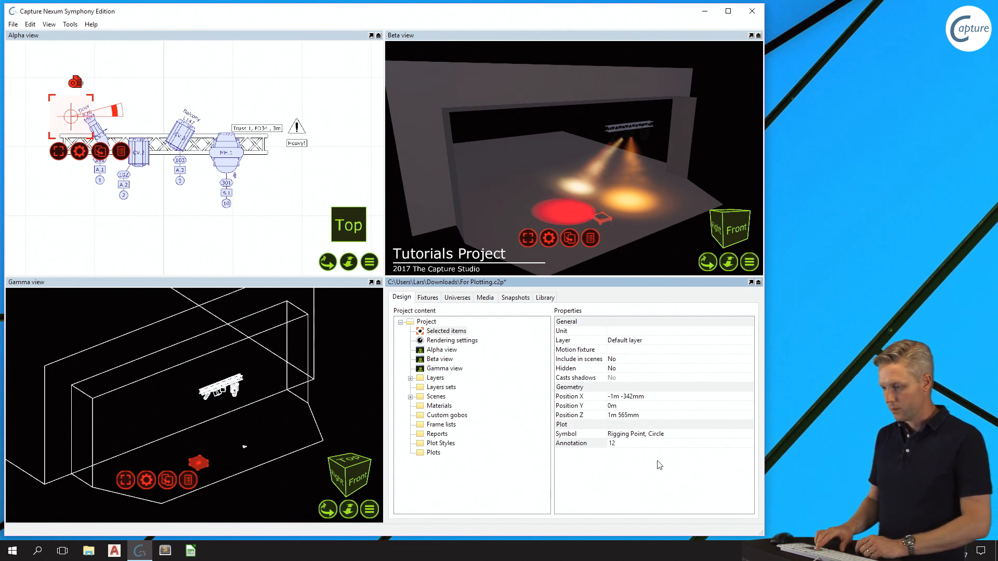
key(Return)
- Move the rigging point symbol onto the truss's centre line at its left end and deselect it
scroll(82, 146, up, 2)
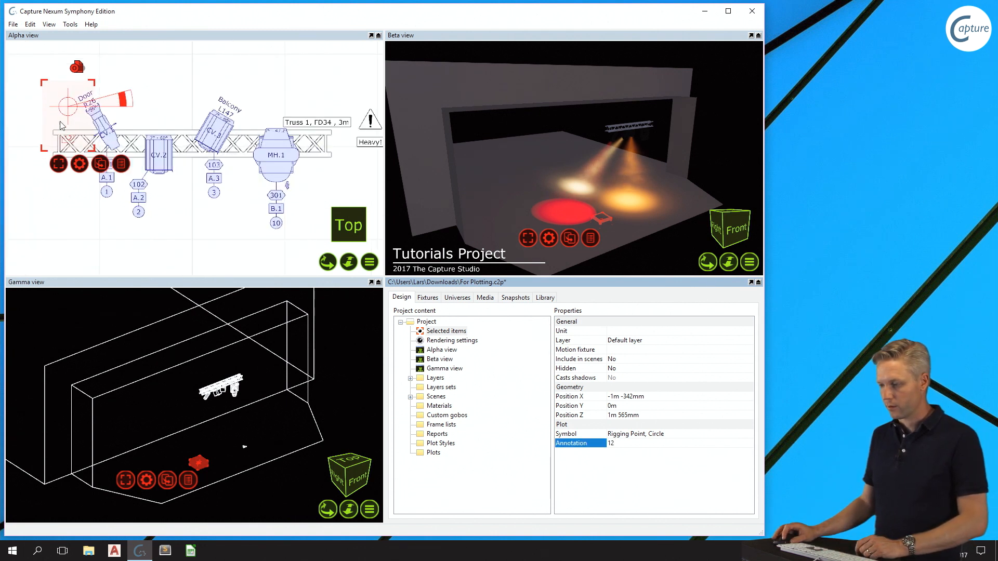
drag(63, 94, 39, 114)
click(146, 74)
scroll(179, 98, down, 1)
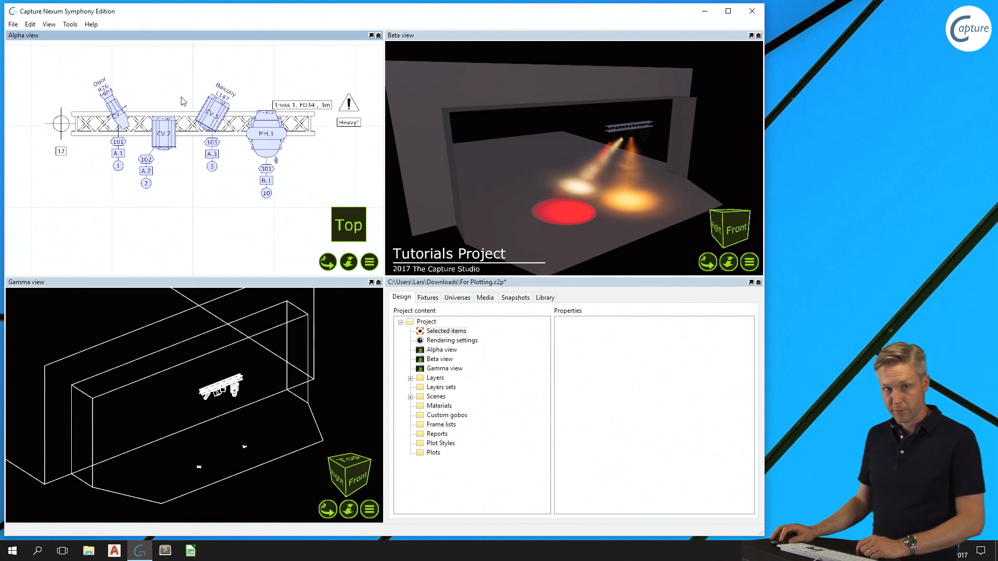
scroll(209, 134, down, 1)
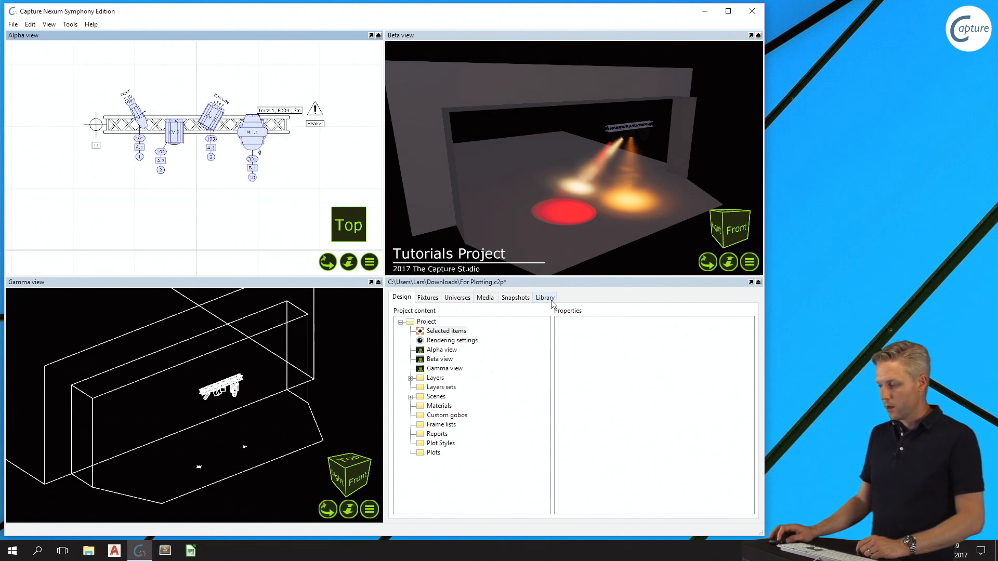
- Place a Distance measurement from the library in the Alpha view, below the fixtures on the truss
click(551, 300)
click(411, 372)
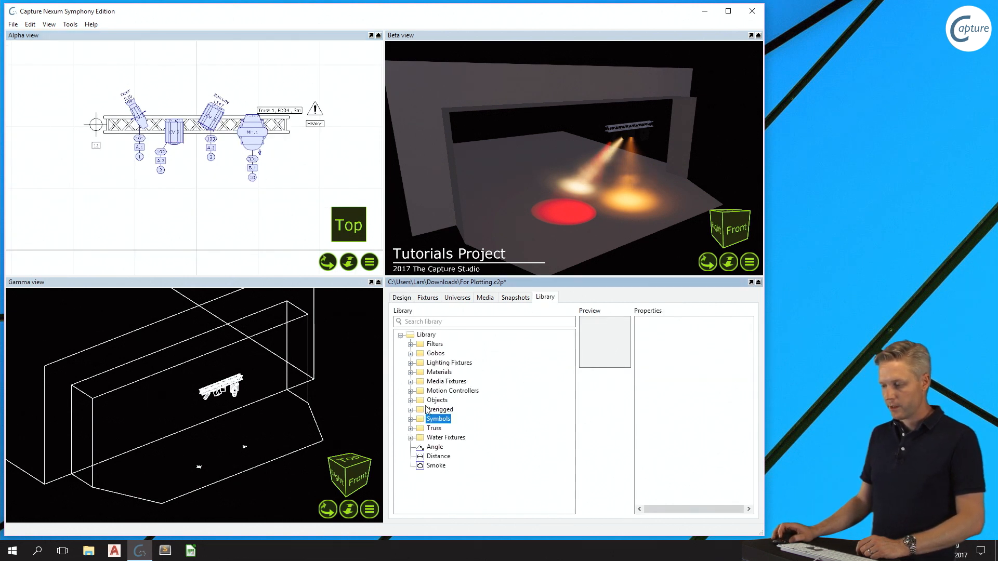
click(448, 457)
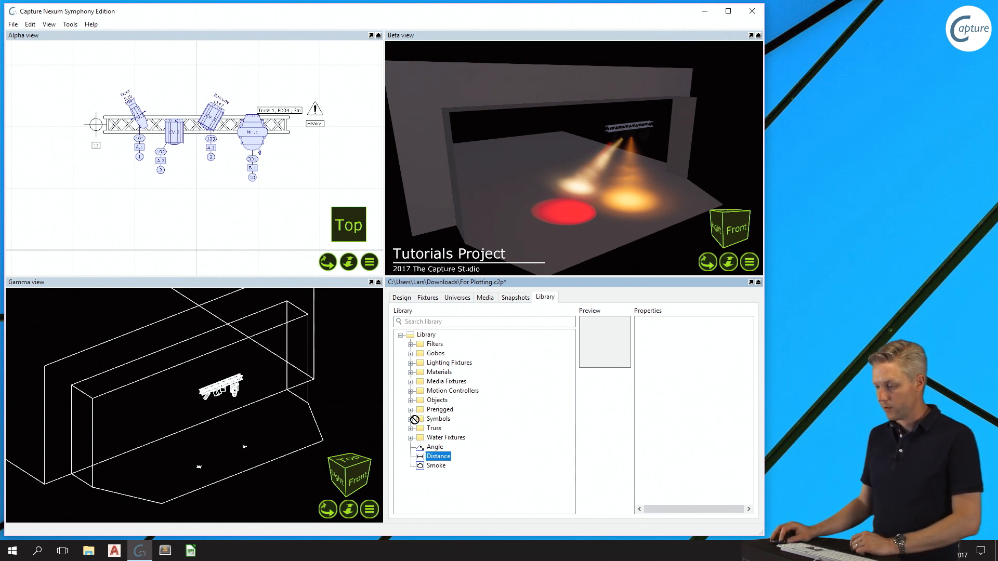
drag(414, 420, 133, 189)
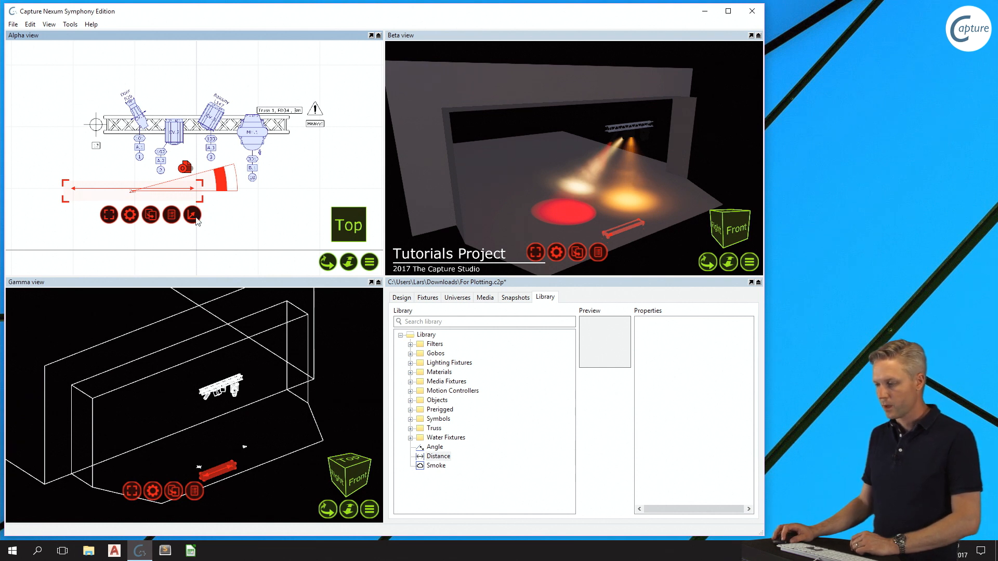
- Move the distance measurement's endpoints below the truss's left and right ends, spanning about 2.93 m
click(75, 192)
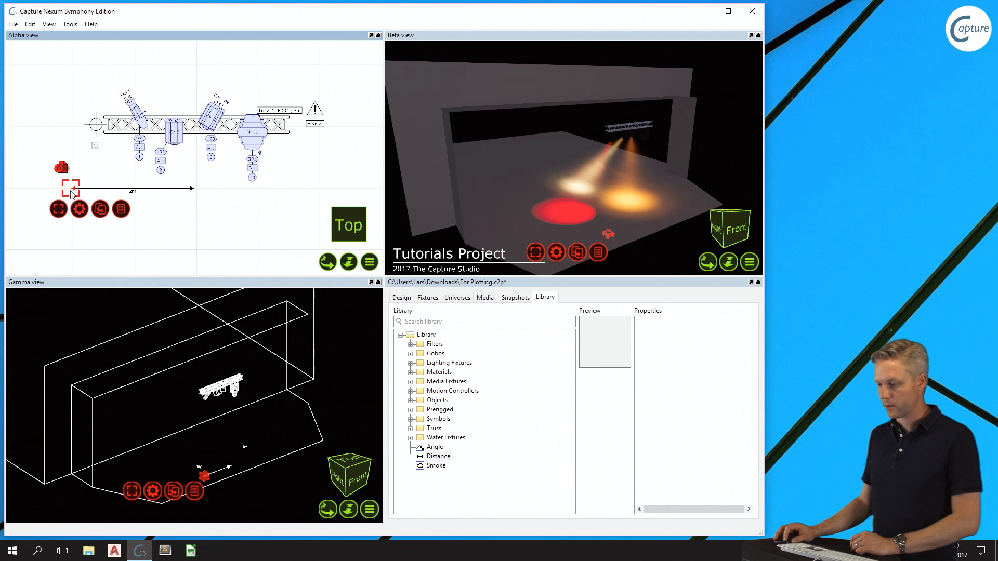
drag(72, 193, 109, 168)
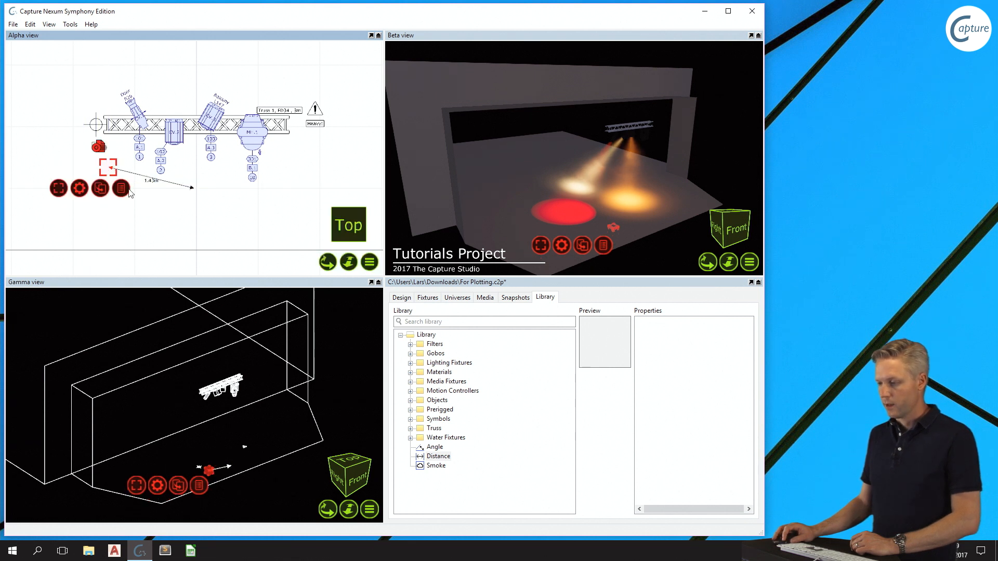
click(192, 190)
drag(192, 190, 285, 170)
scroll(226, 128, up, 3)
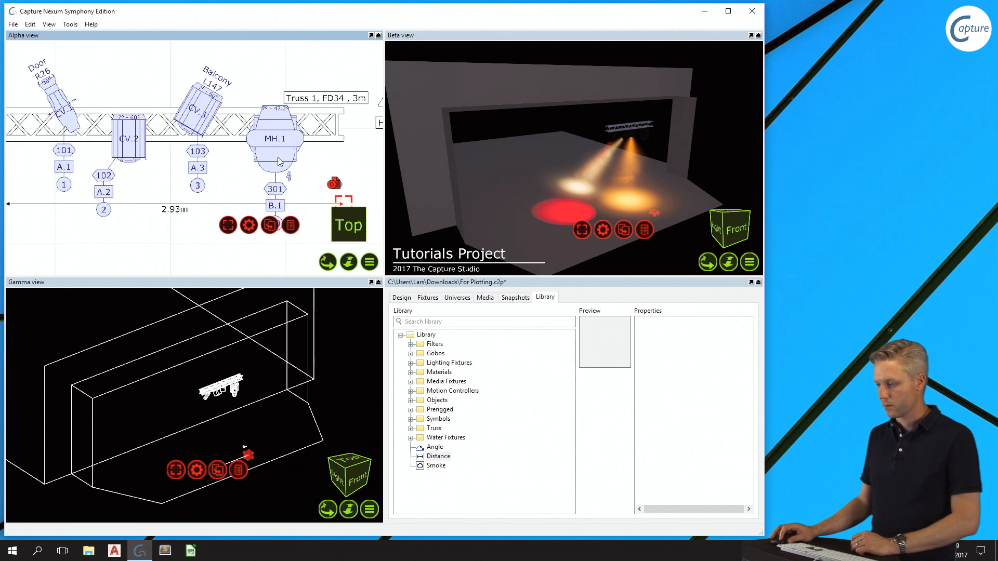
scroll(279, 161, down, 3)
- Move the distance measurement's right endpoint back to below fixture 103, shortening the span to about 1.66 m
click(324, 191)
drag(323, 191, 202, 216)
scroll(149, 239, up, 3)
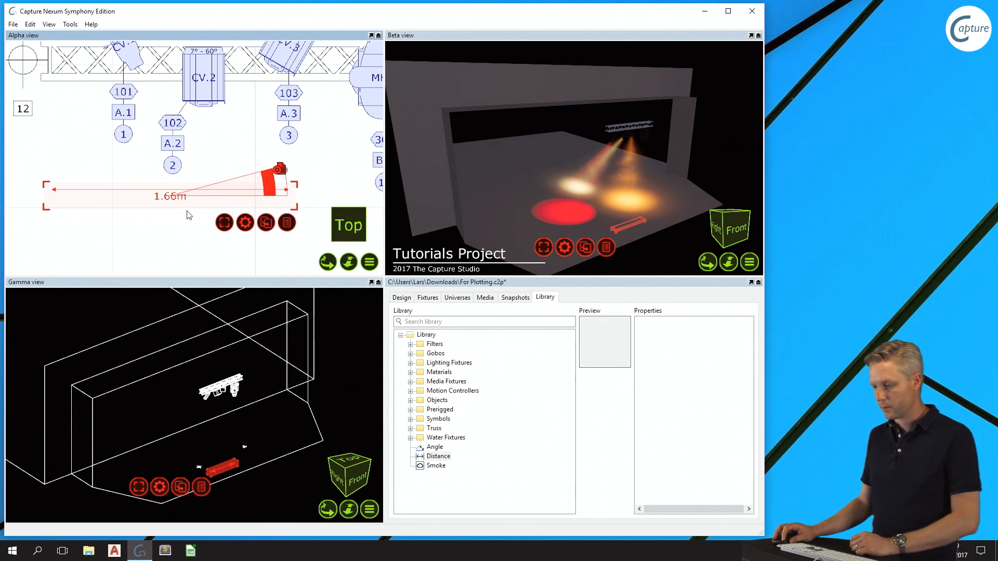
- Move the distance measurement's text label to the left end of its arrow line and deselect it
click(171, 201)
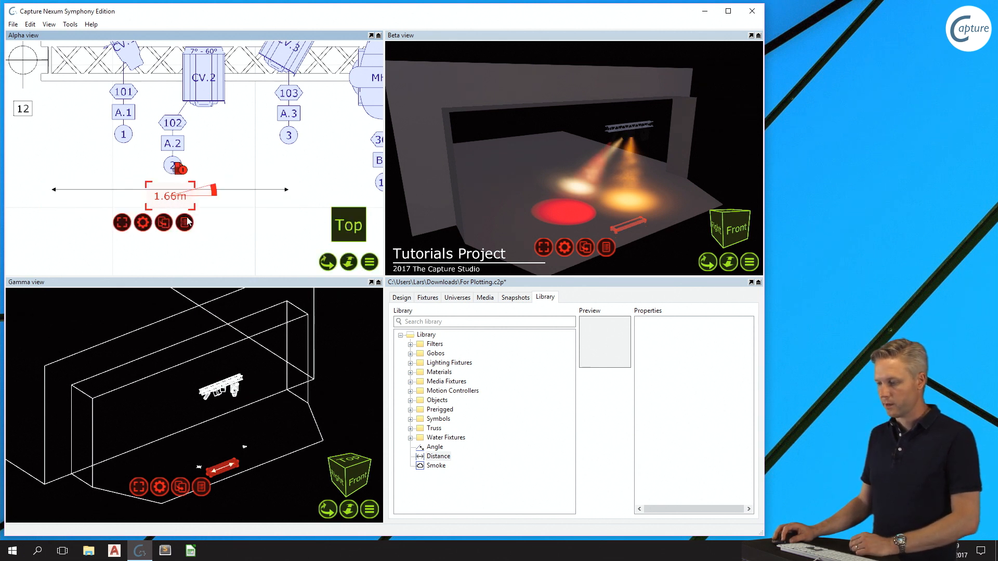
drag(173, 203, 79, 203)
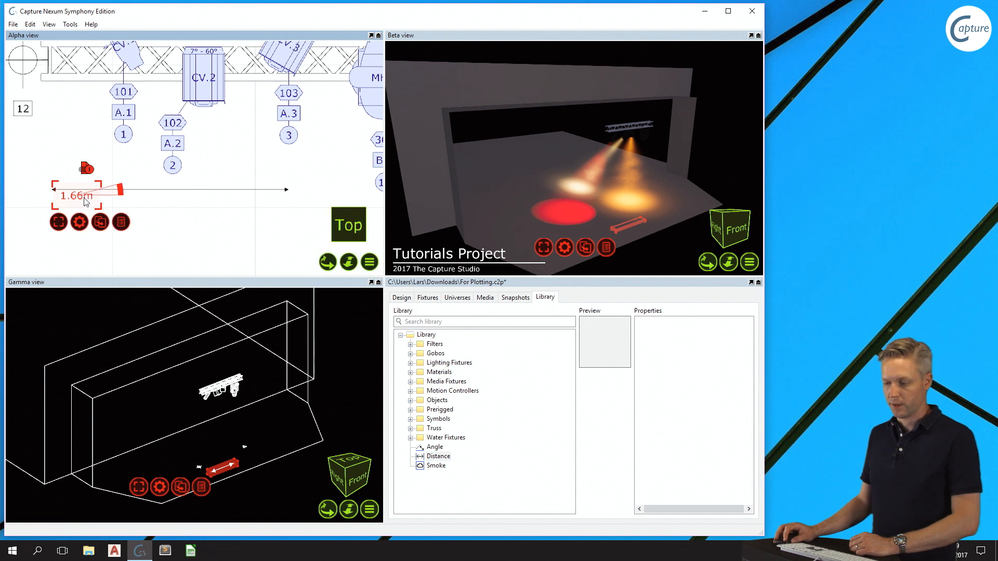
click(66, 147)
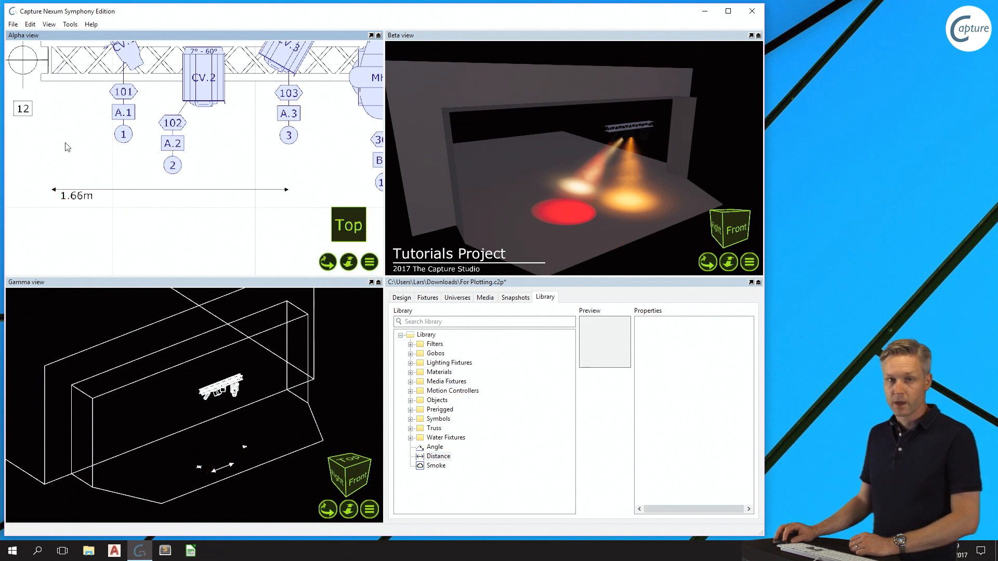
- Select the distance measurement and set its Precision to Full
click(177, 195)
click(407, 297)
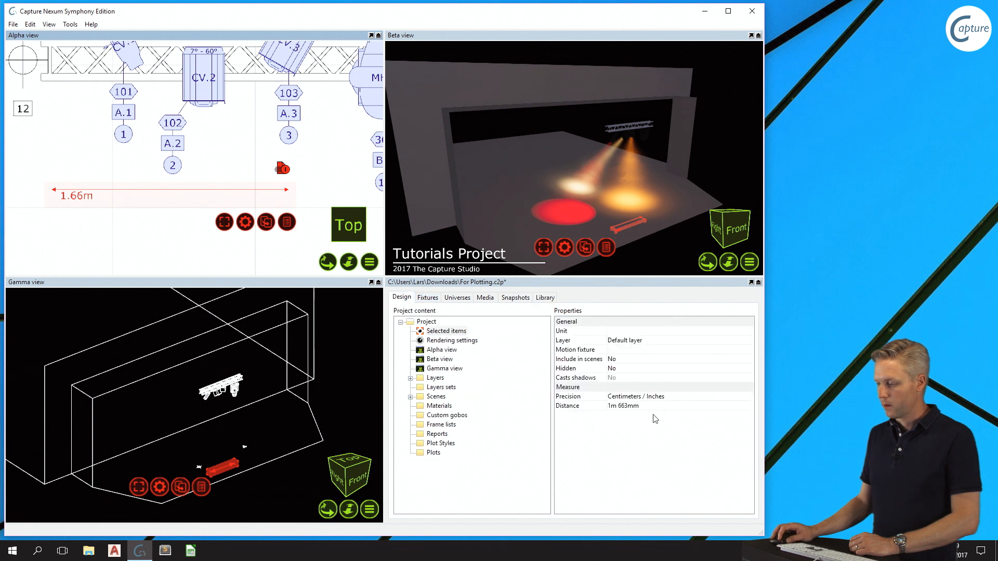
click(674, 398)
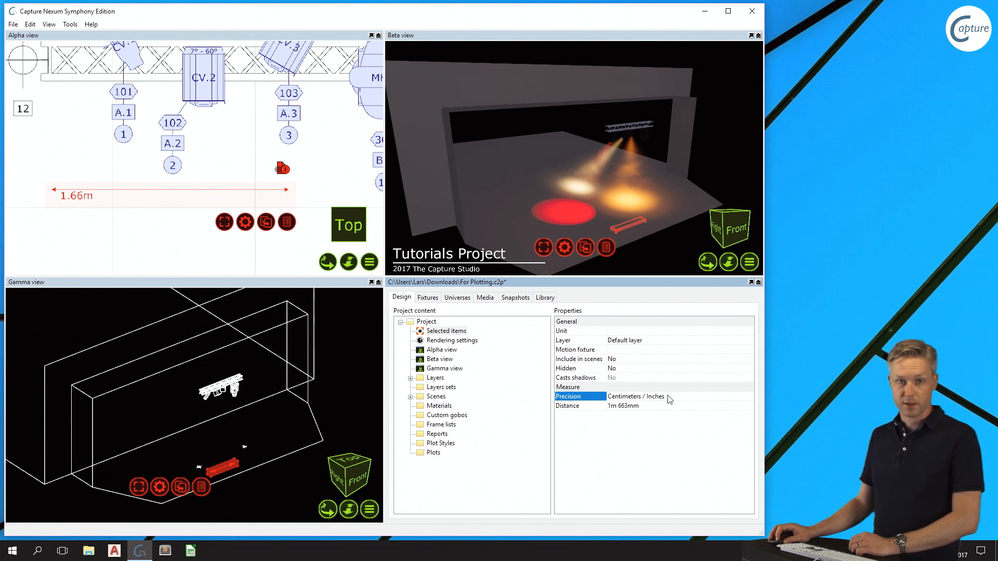
click(670, 399)
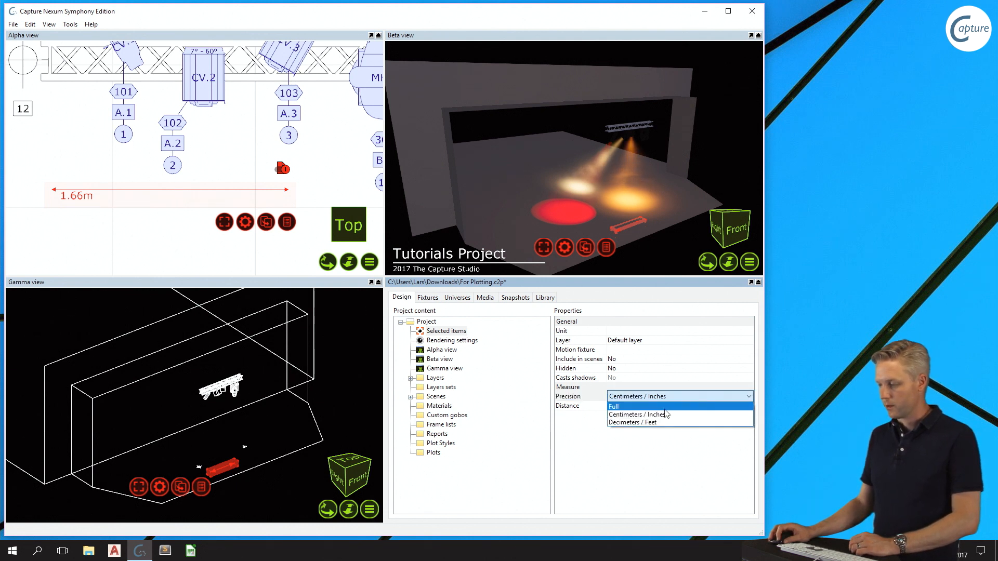
click(667, 413)
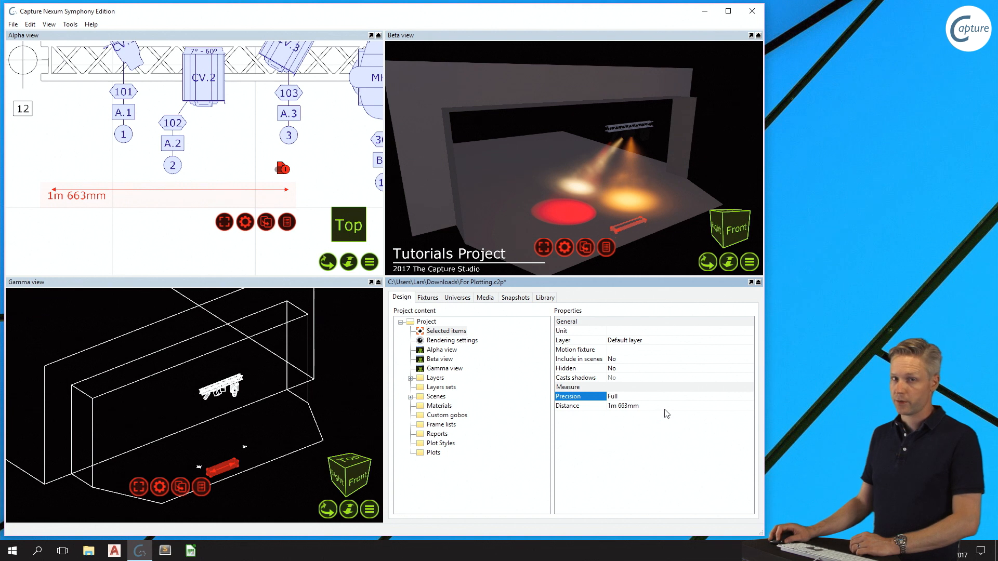
- Set the distance measurement's Precision to Decimeters / Feet and deselect it
click(653, 397)
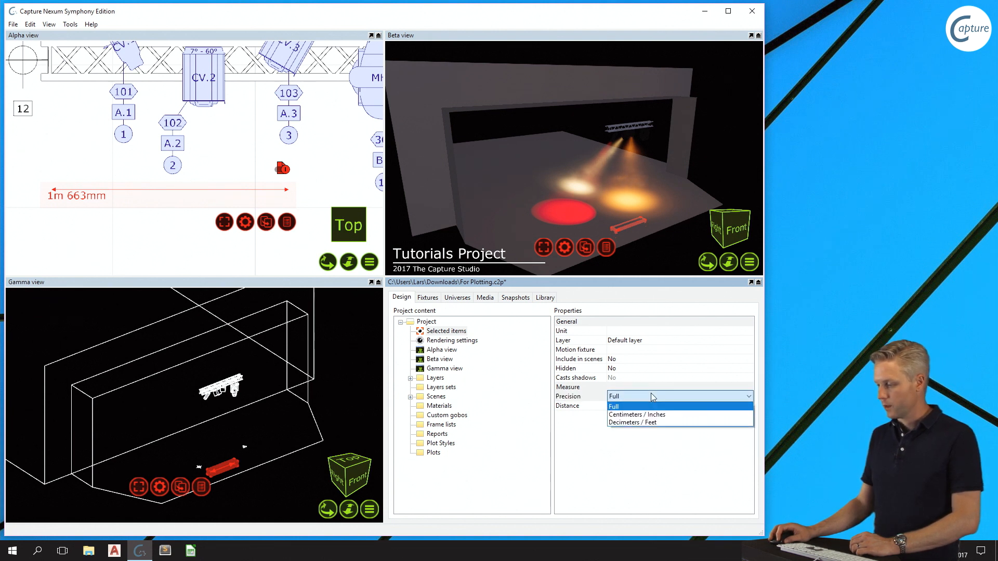
click(678, 425)
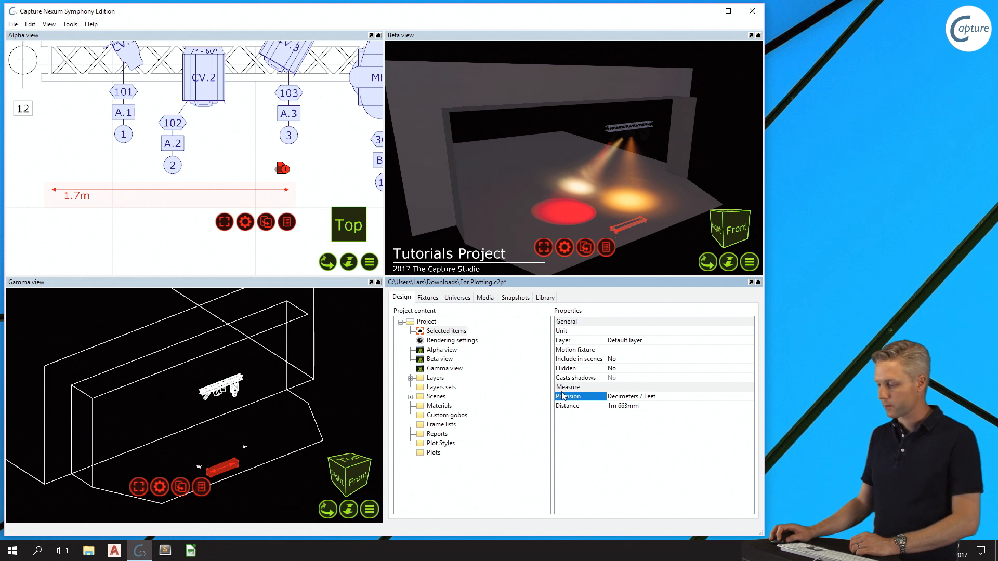
click(322, 185)
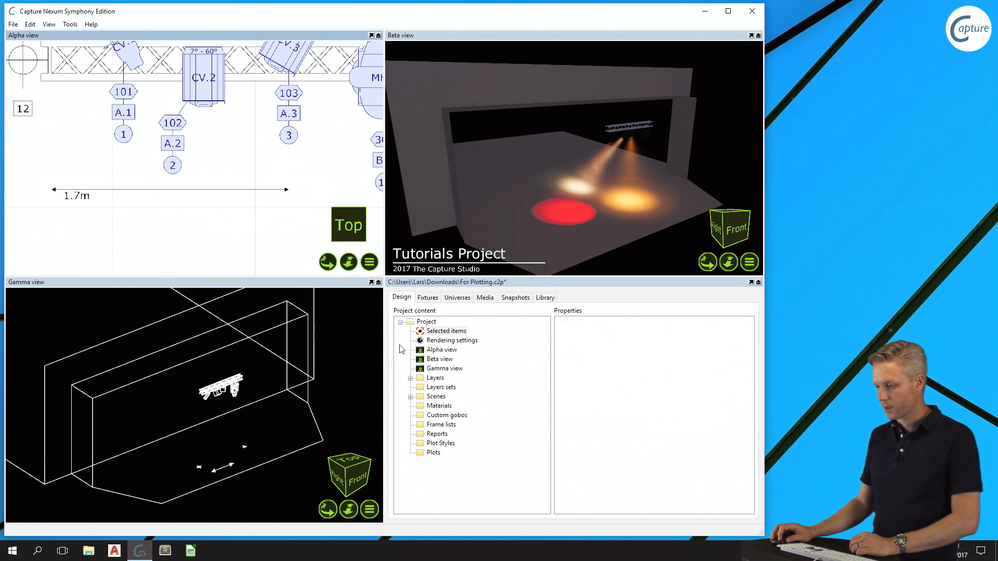
- Place an Angle measurement from the library in the Alpha view, just above the truss
click(544, 297)
scroll(210, 182, down, 1)
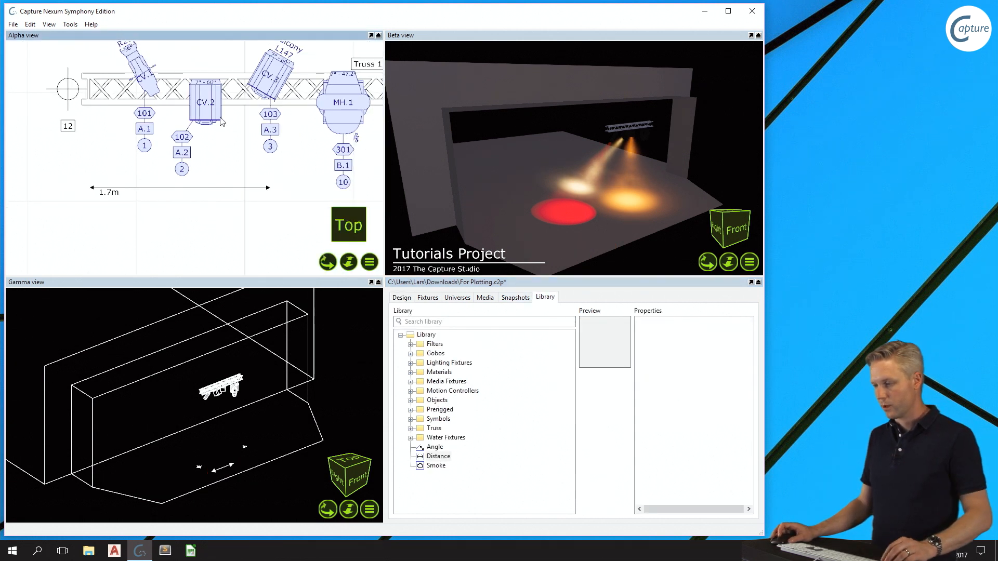
middle_drag(222, 121, 164, 185)
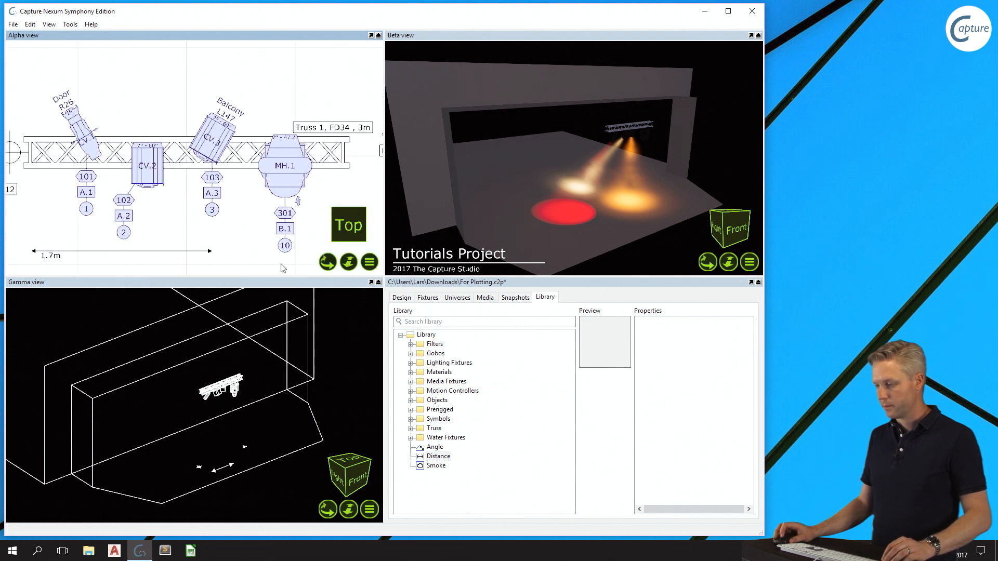
click(434, 446)
drag(438, 450, 120, 109)
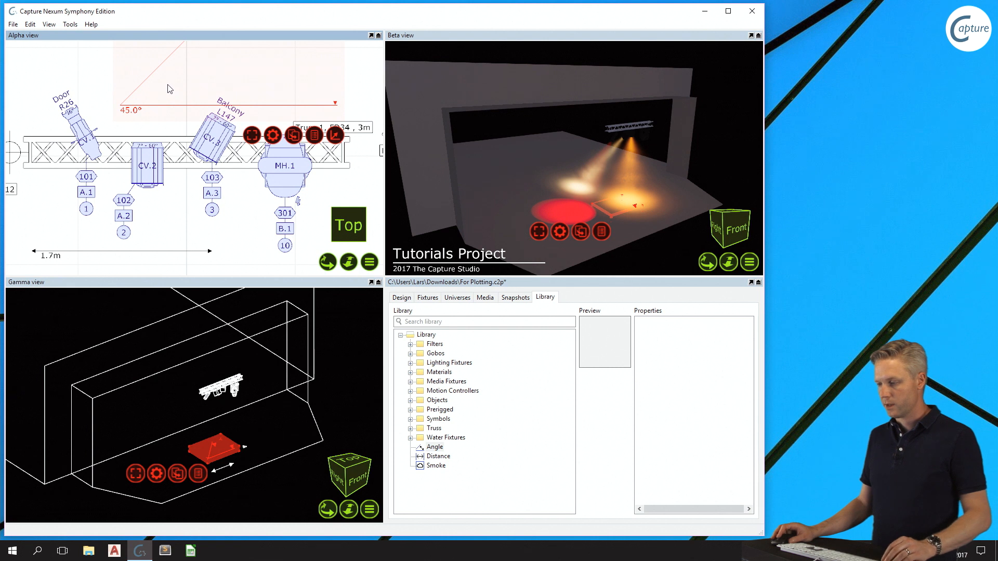
middle_drag(167, 86, 136, 181)
scroll(186, 101, down, 2)
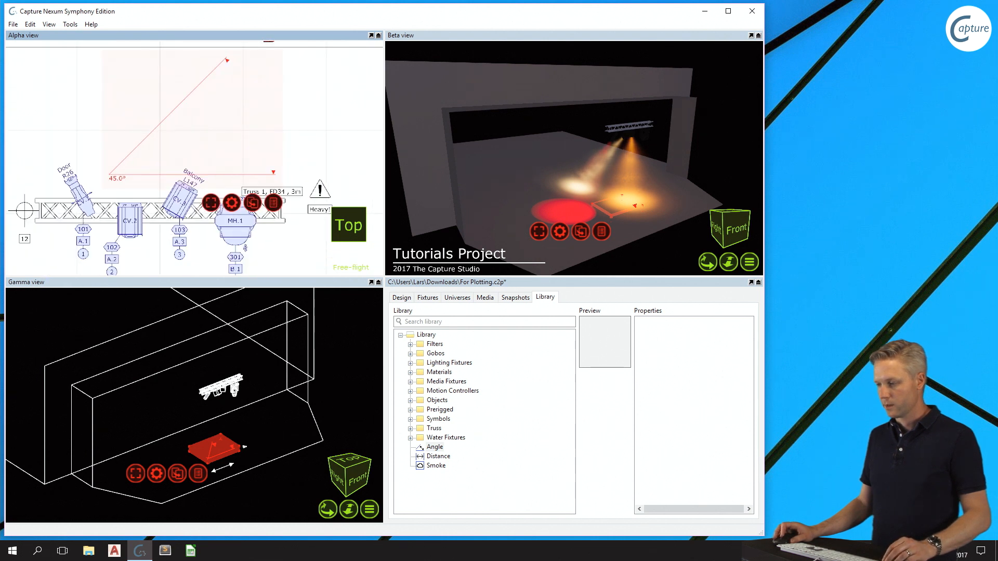
middle_drag(186, 101, 159, 122)
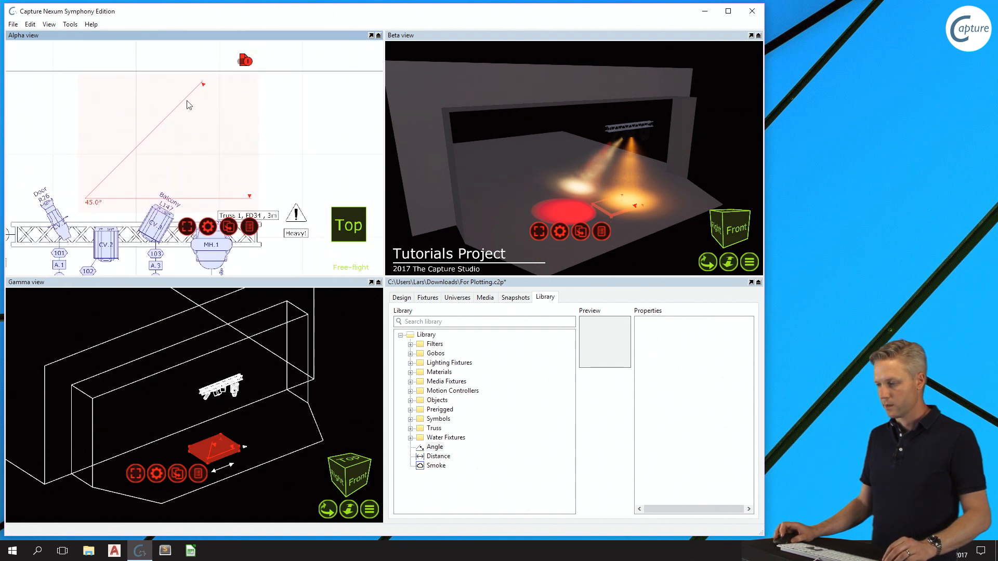
- Pull in the angle measurement's two arrow endpoints so its arms are short and enclose an obtuse angle of about 114.5°
click(247, 62)
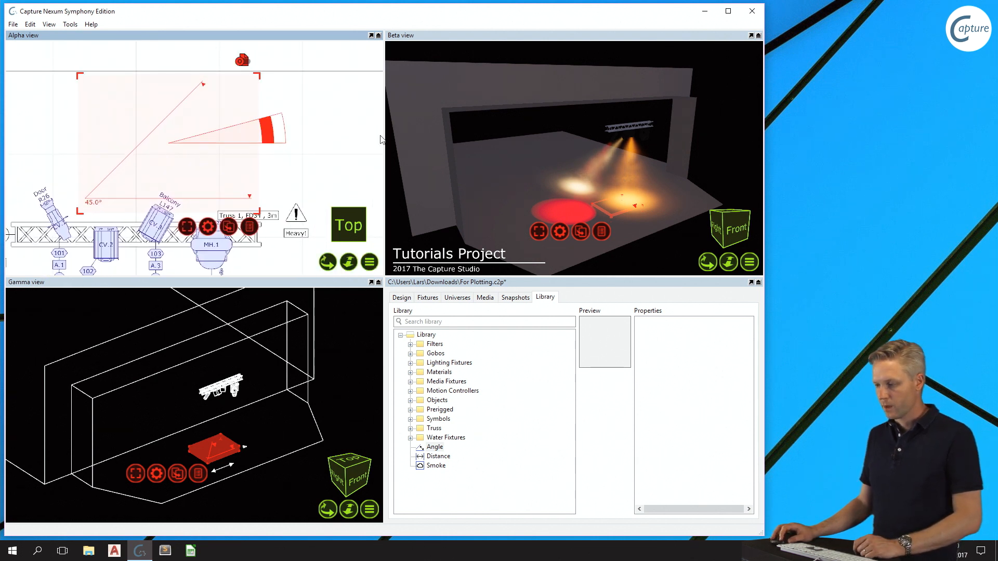
click(250, 197)
drag(253, 199, 128, 199)
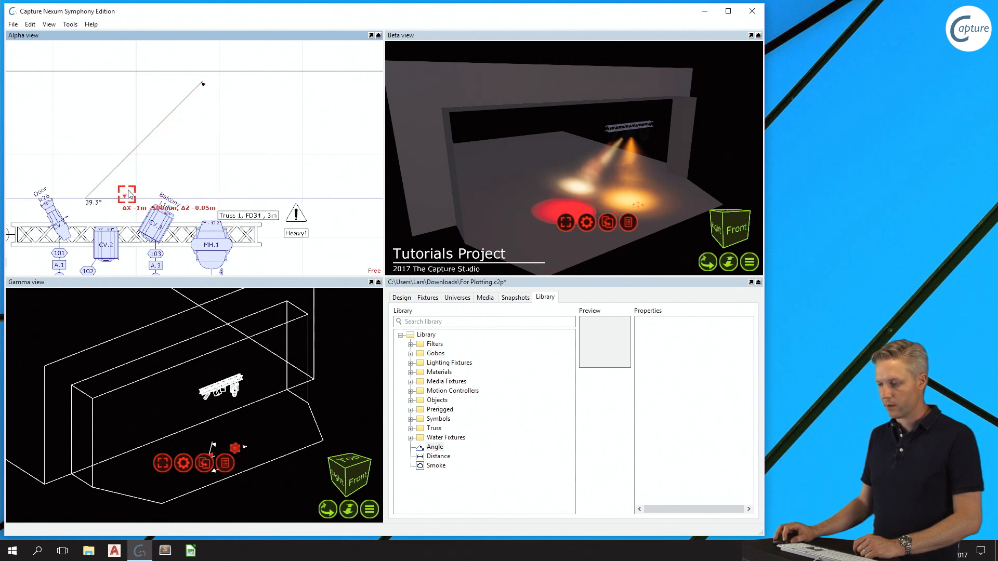
click(203, 87)
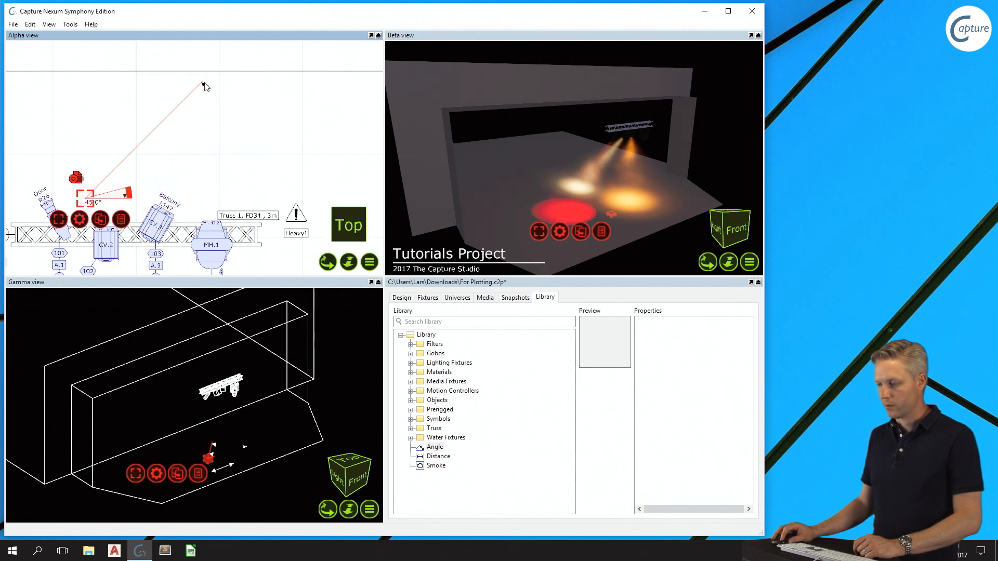
click(203, 84)
drag(204, 86, 72, 170)
scroll(105, 205, up, 2)
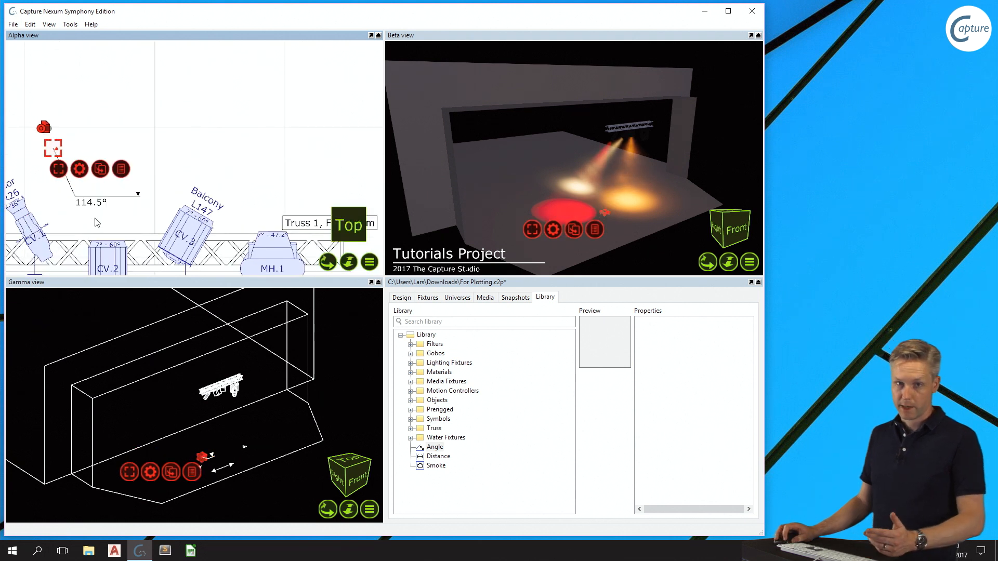
- Move the angle measurement's text label along the horizontal arm to just below its arrowhead and deselect it
click(101, 207)
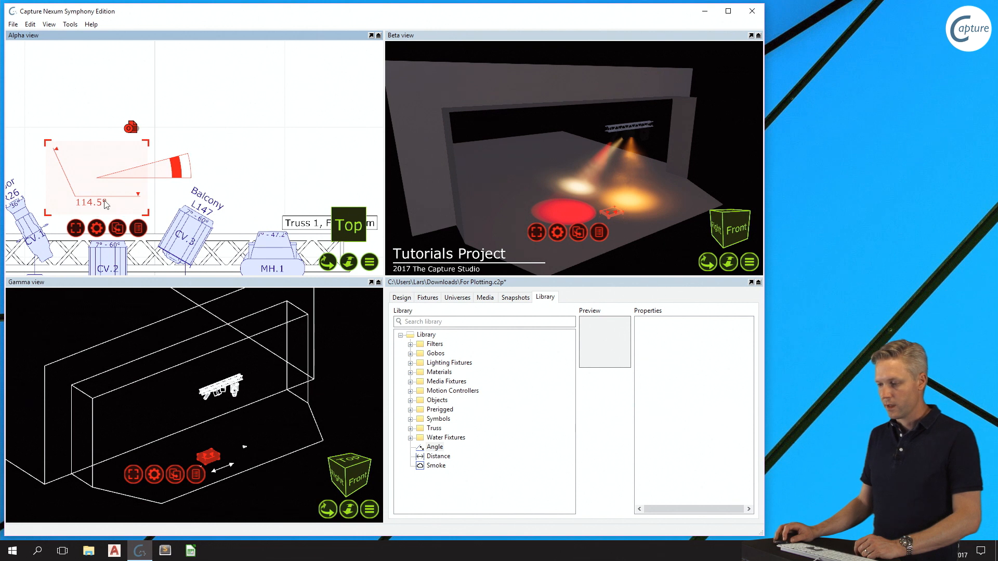
click(90, 205)
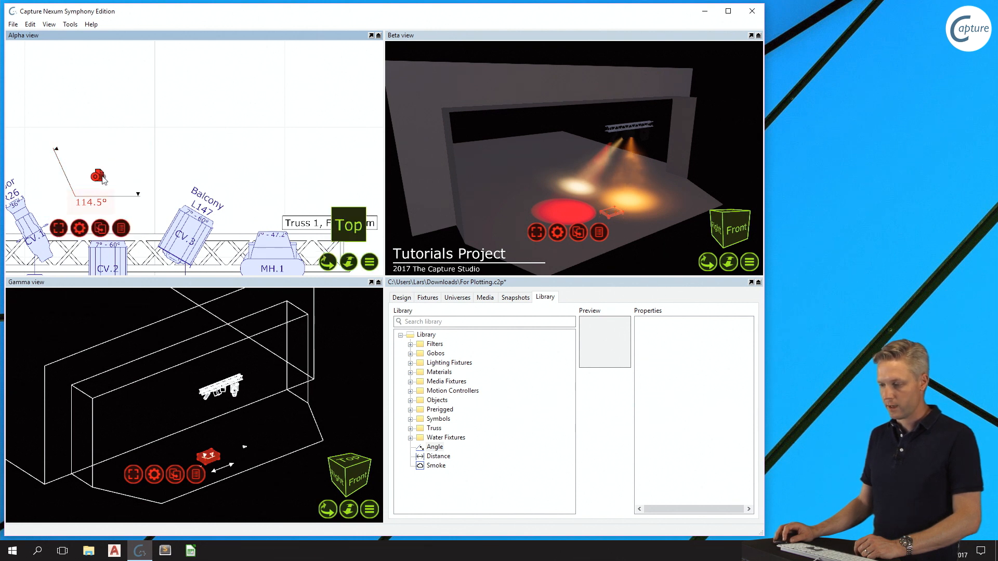
click(90, 206)
drag(94, 205, 127, 207)
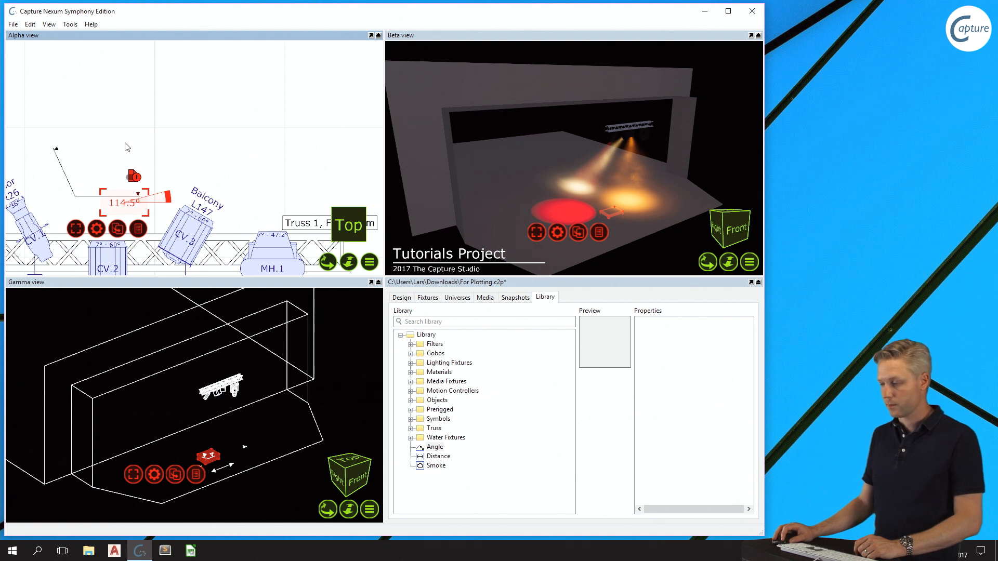
click(130, 143)
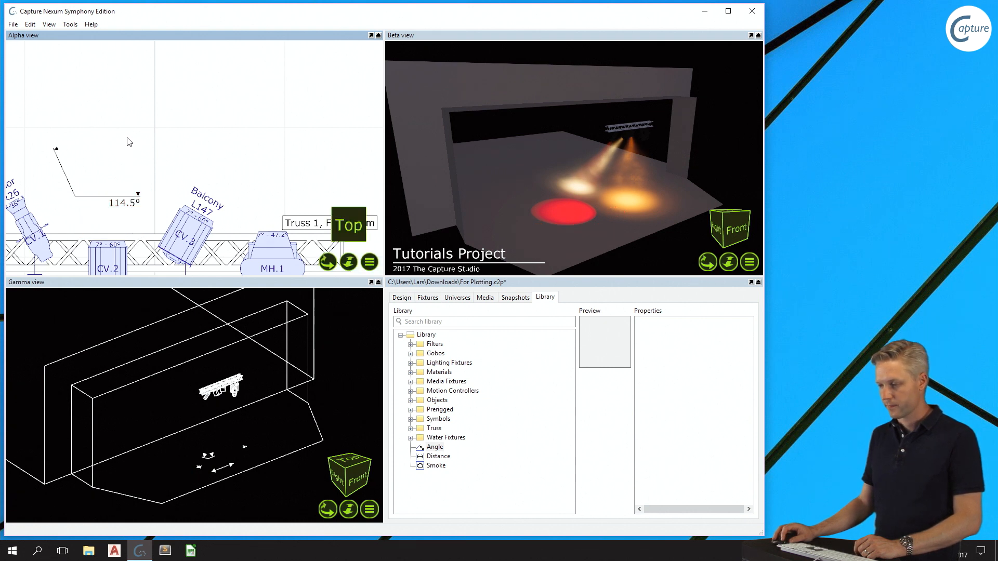